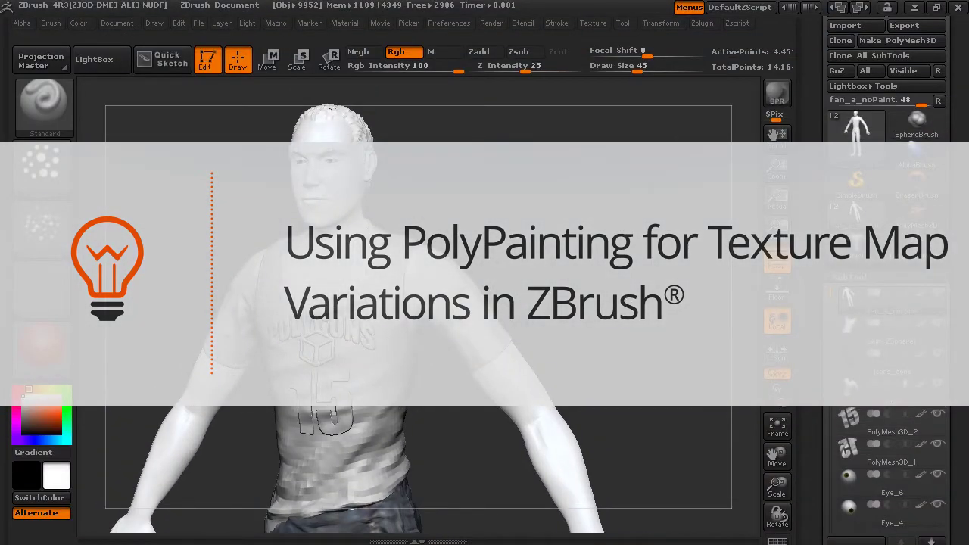
Isolate the fan_a_noPaint body with Solo mode, hiding the clothing and other subtools
mouse_move(530, 303)
mouse_down()
mouse_move(595, 310)
mouse_move(583, 287)
mouse_move(468, 390)
mouse_up()
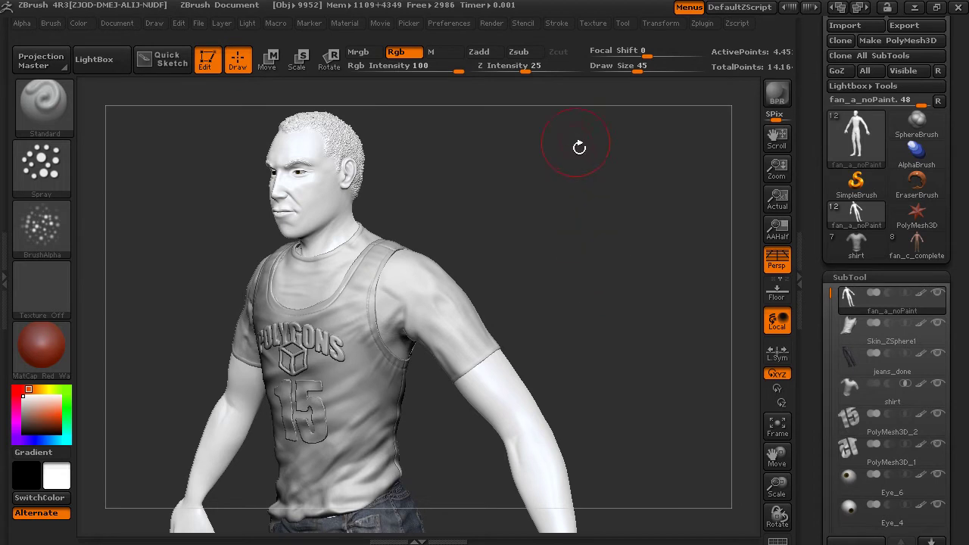
click(657, 23)
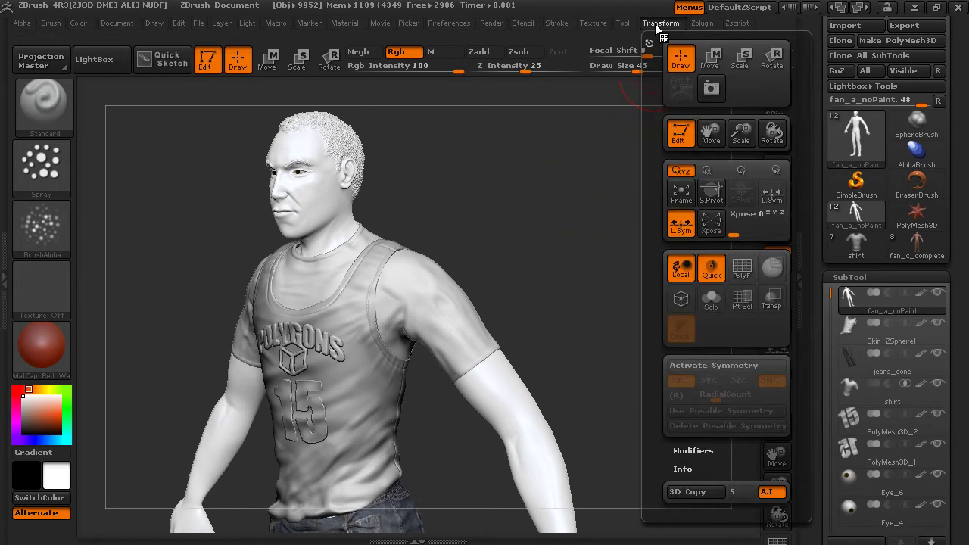
click(711, 299)
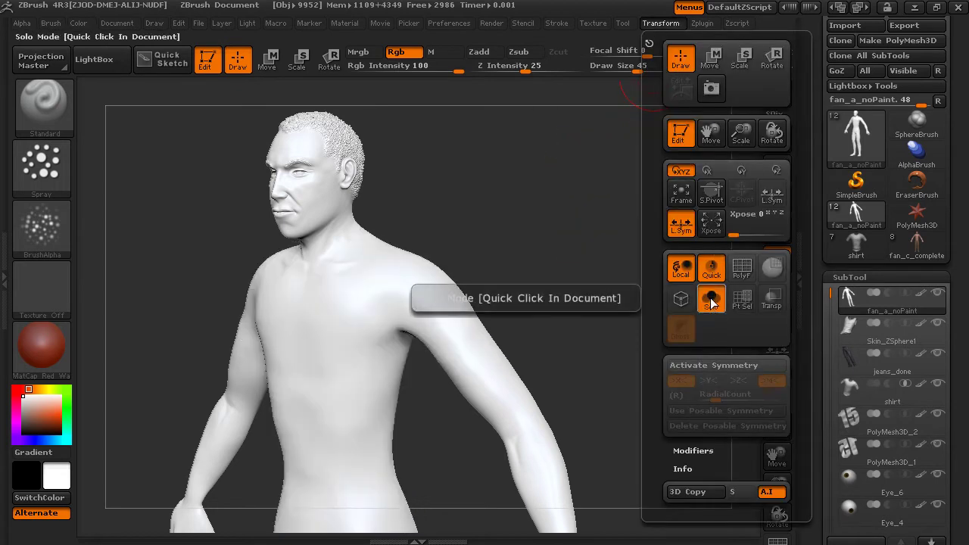
drag(470, 292, 496, 270)
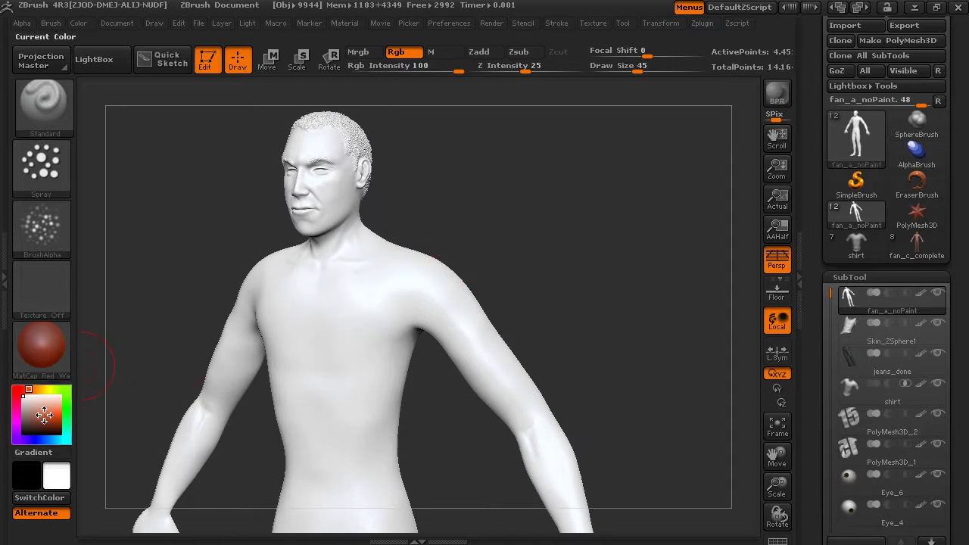
Set the paint colour to dark brown (red 88, green 43, blue 27) and the brush stroke to Color Spray
drag(35, 408, 42, 425)
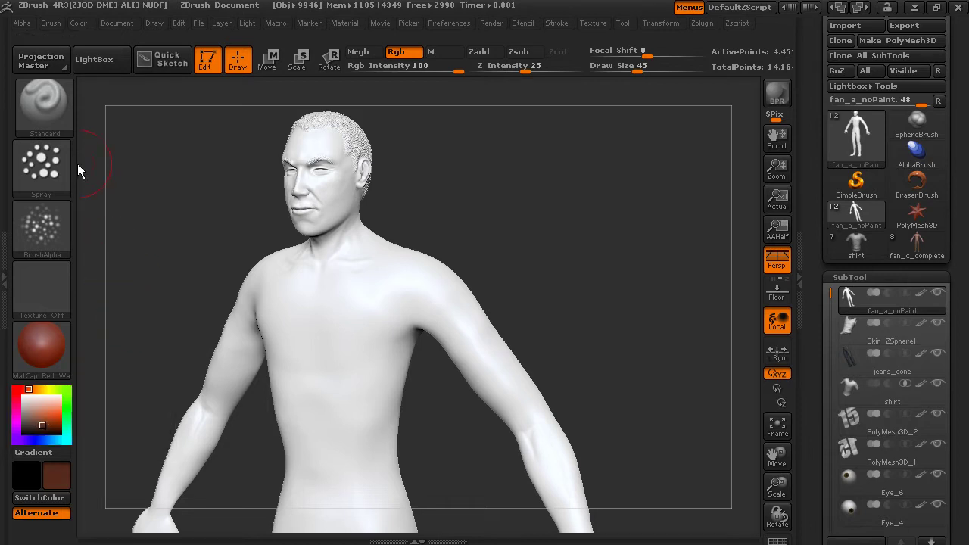
click(46, 173)
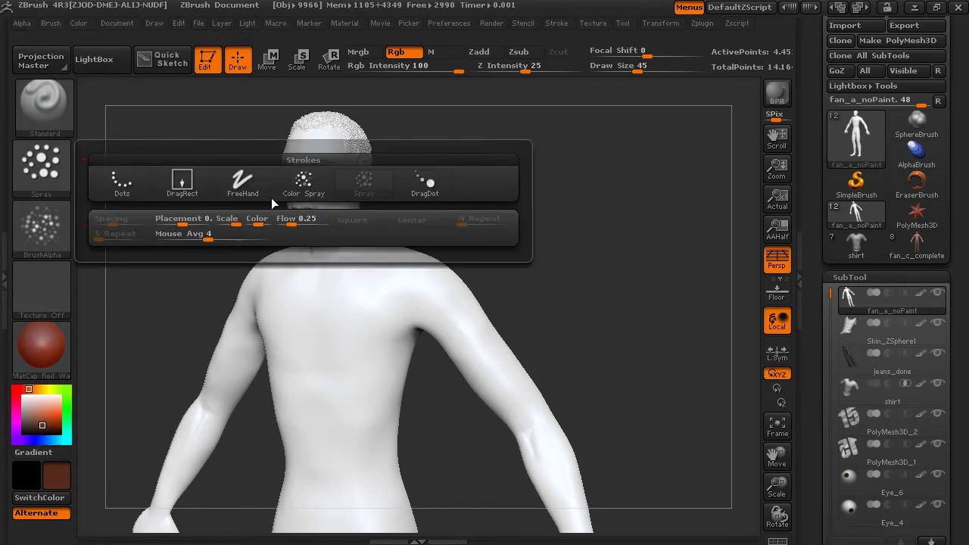
click(301, 181)
click(41, 168)
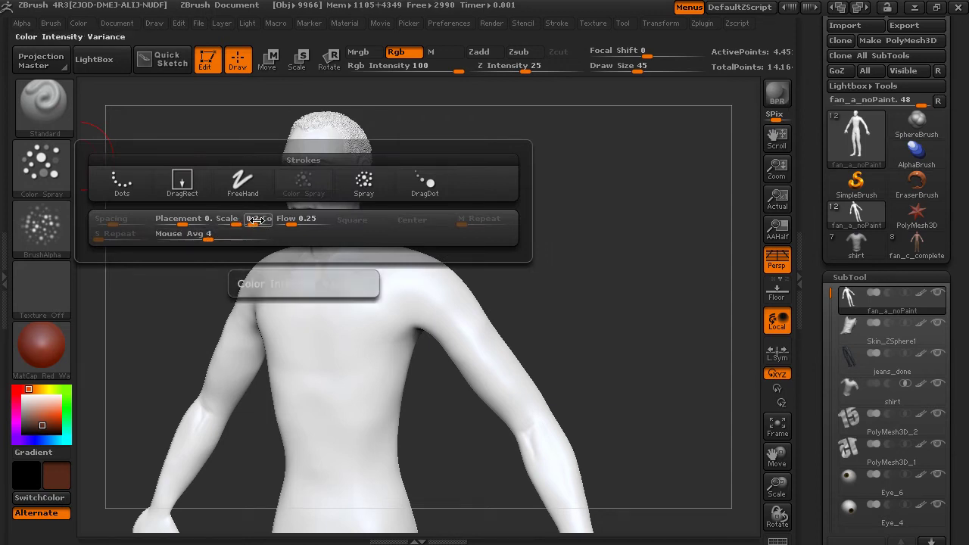
alt+drag(595, 252, 753, 286)
click(57, 178)
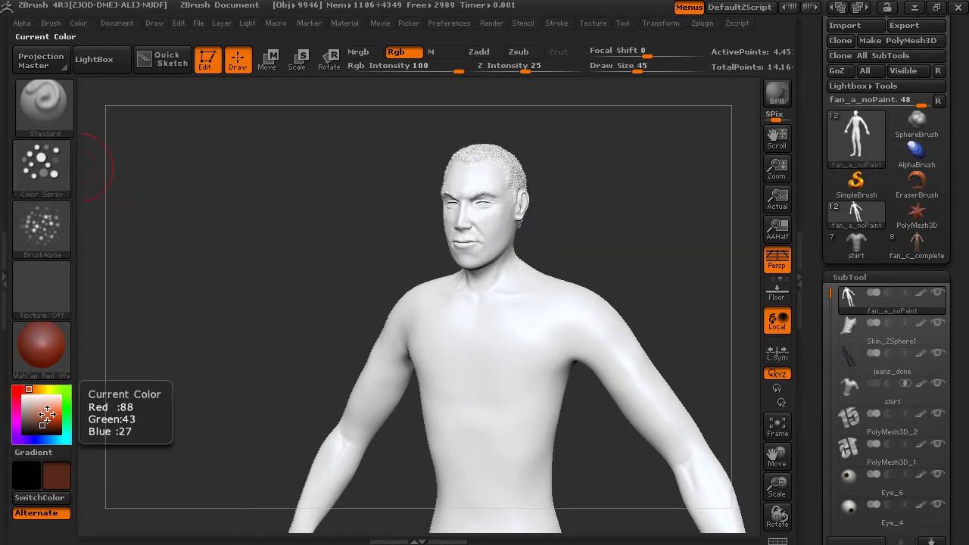
click(63, 172)
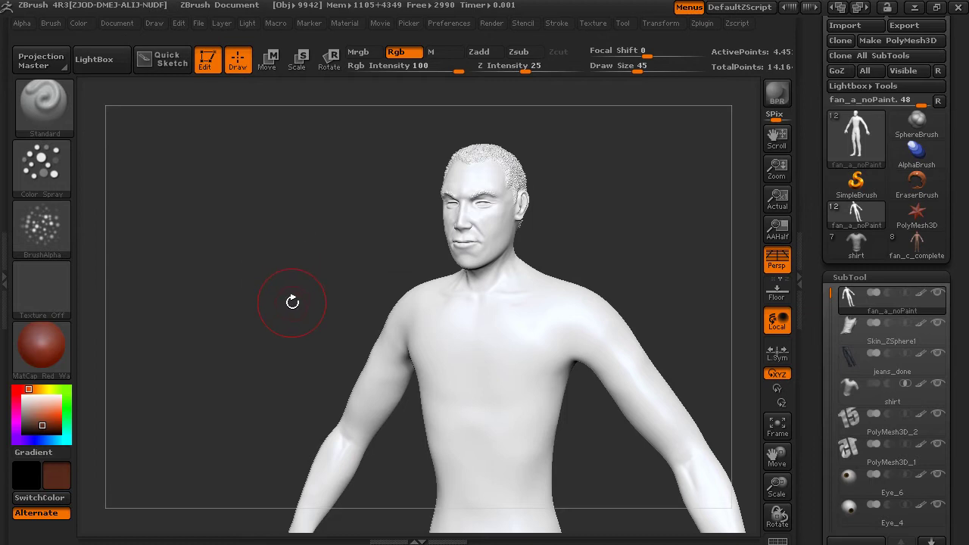
drag(484, 353, 471, 399)
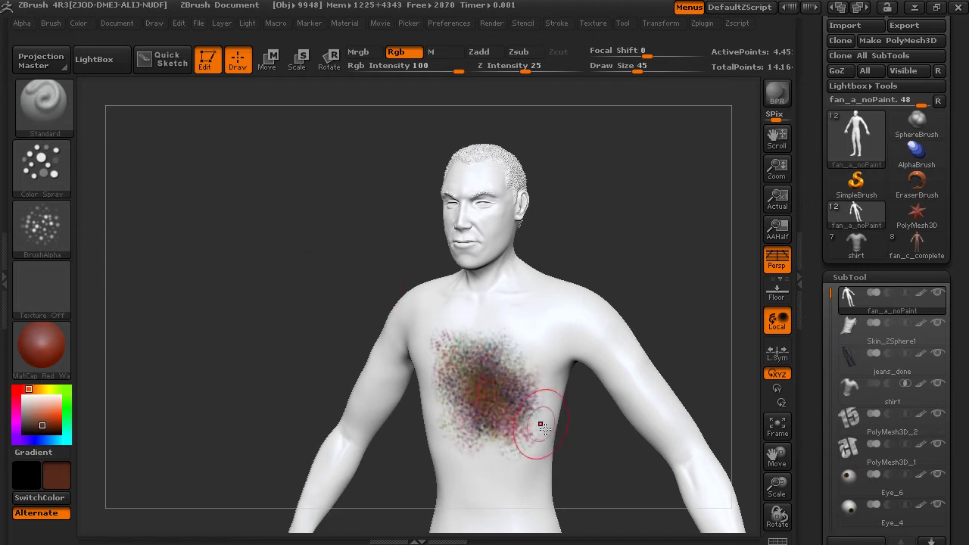
key(ctrl)
key(ctrl+z)
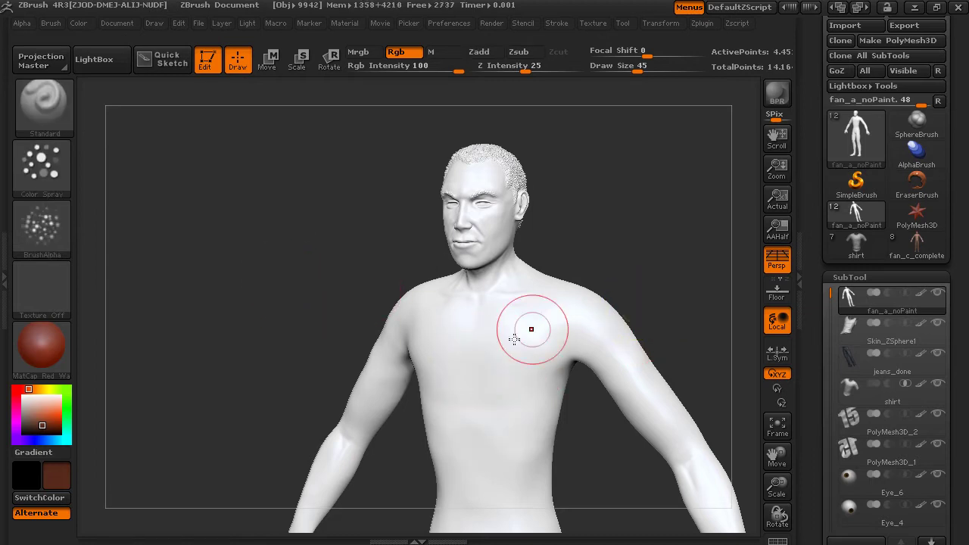
Lower the Color Spray stroke's color intensity variance to about 0.045
click(53, 166)
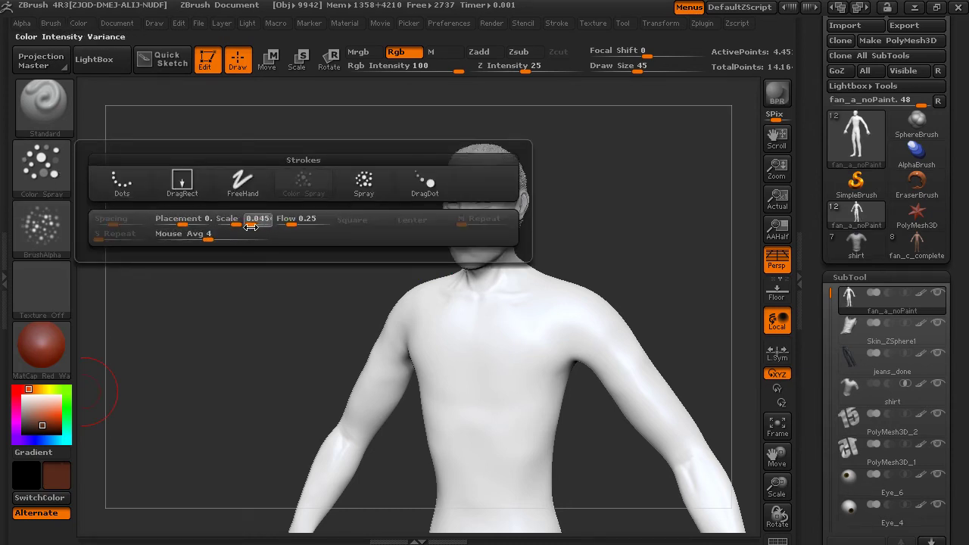
mouse_move(289, 307)
mouse_down()
mouse_move(296, 305)
mouse_move(214, 250)
mouse_move(121, 238)
mouse_up()
drag(519, 230, 666, 106)
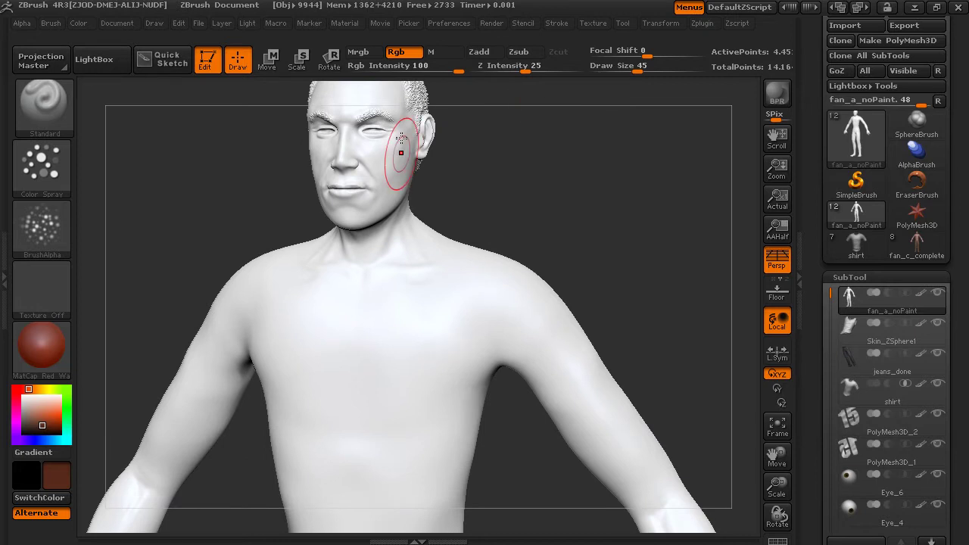
Spray a test dab of brown on the chest and activate symmetry for mirrored painting
click(424, 319)
click(668, 30)
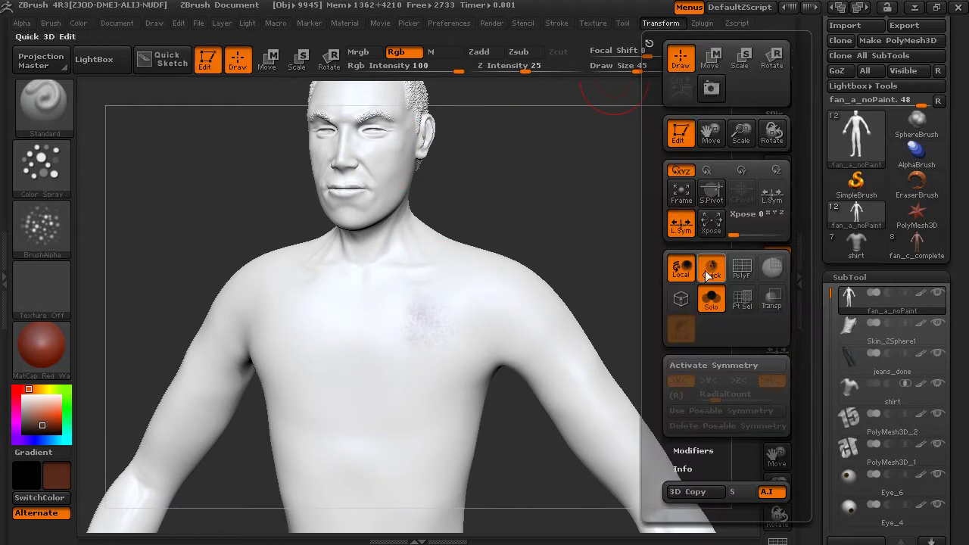
click(715, 344)
Spray the dark brown base coat over the chest and neck up to the chin
click(399, 339)
mouse_move(399, 339)
mouse_down()
mouse_move(401, 318)
mouse_move(383, 303)
mouse_move(461, 333)
mouse_move(399, 370)
mouse_move(476, 378)
mouse_move(447, 461)
mouse_move(455, 420)
mouse_move(431, 447)
mouse_move(409, 409)
mouse_move(390, 439)
mouse_move(386, 372)
mouse_move(419, 446)
mouse_move(394, 451)
mouse_move(473, 307)
mouse_move(392, 292)
mouse_move(385, 265)
mouse_move(398, 246)
mouse_up()
mouse_move(497, 190)
alt+mouse_down()
mouse_move(552, 156)
mouse_move(602, 311)
alt+mouse_up()
mouse_move(602, 310)
mouse_down()
mouse_move(581, 270)
mouse_move(575, 280)
mouse_up()
mouse_move(443, 383)
mouse_down()
mouse_move(412, 375)
mouse_move(401, 352)
mouse_move(380, 356)
mouse_move(401, 345)
mouse_up()
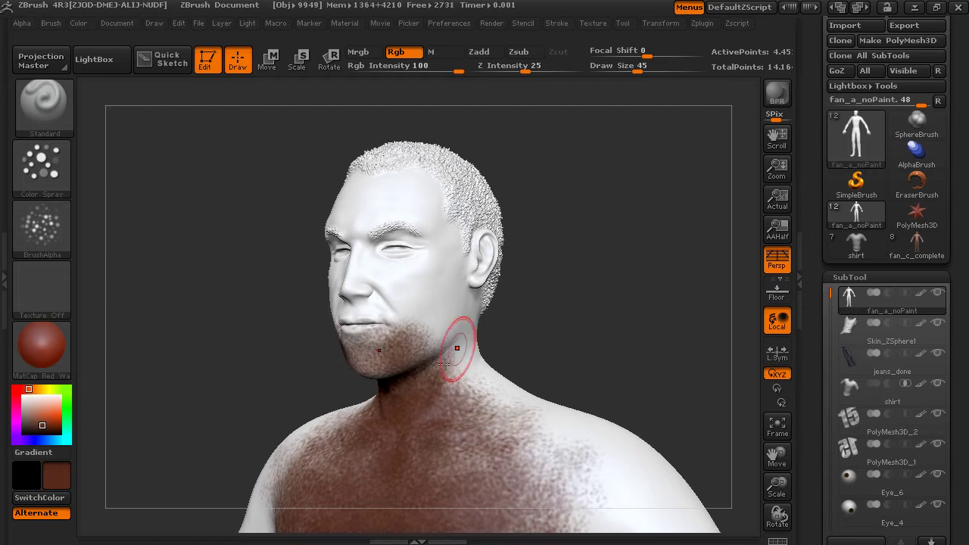
Continue the dark brown base coat over the mouth, nose, cheeks and the rest of the face
alt+drag(538, 299, 562, 343)
mouse_move(365, 330)
mouse_down()
mouse_move(319, 315)
mouse_move(356, 278)
mouse_move(304, 271)
mouse_move(358, 266)
mouse_move(374, 299)
mouse_move(420, 299)
mouse_move(462, 318)
mouse_move(485, 263)
mouse_move(463, 151)
mouse_move(447, 250)
mouse_move(384, 284)
mouse_move(288, 174)
mouse_move(288, 227)
mouse_move(336, 249)
mouse_move(309, 303)
mouse_move(348, 269)
mouse_move(273, 190)
mouse_move(432, 257)
mouse_move(410, 329)
mouse_move(363, 371)
mouse_move(385, 352)
mouse_move(420, 372)
mouse_up()
drag(526, 324, 590, 299)
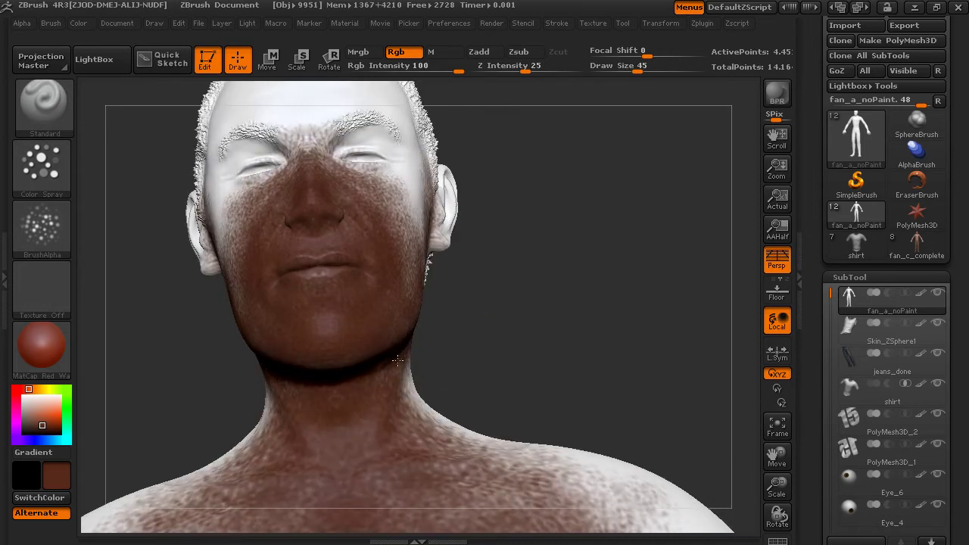
mouse_move(516, 270)
mouse_down()
mouse_move(557, 288)
mouse_move(523, 277)
mouse_up()
mouse_move(400, 294)
mouse_down()
mouse_move(371, 341)
mouse_move(394, 294)
mouse_move(430, 393)
mouse_move(431, 295)
mouse_move(397, 234)
mouse_move(351, 325)
mouse_move(347, 231)
mouse_move(405, 208)
mouse_move(382, 204)
mouse_up()
Cover the forehead, front hair, ears and sides of the head and neck with the dark brown base
mouse_move(564, 231)
mouse_down()
mouse_move(504, 245)
mouse_move(356, 193)
mouse_move(424, 177)
mouse_move(394, 152)
mouse_move(457, 153)
mouse_move(478, 201)
mouse_move(464, 235)
mouse_move(497, 275)
mouse_up()
mouse_move(640, 265)
mouse_down()
mouse_move(484, 257)
mouse_move(409, 208)
mouse_move(364, 336)
mouse_move(405, 375)
mouse_move(413, 412)
mouse_move(428, 427)
mouse_up()
mouse_move(606, 310)
mouse_down()
mouse_move(594, 265)
mouse_move(602, 260)
mouse_up()
mouse_move(456, 401)
mouse_down()
mouse_move(470, 428)
mouse_move(522, 424)
mouse_move(419, 494)
mouse_move(412, 488)
mouse_up()
drag(537, 338, 573, 235)
mouse_move(413, 378)
mouse_down()
mouse_move(419, 362)
mouse_move(386, 379)
mouse_move(336, 332)
mouse_move(291, 336)
mouse_move(284, 295)
mouse_up()
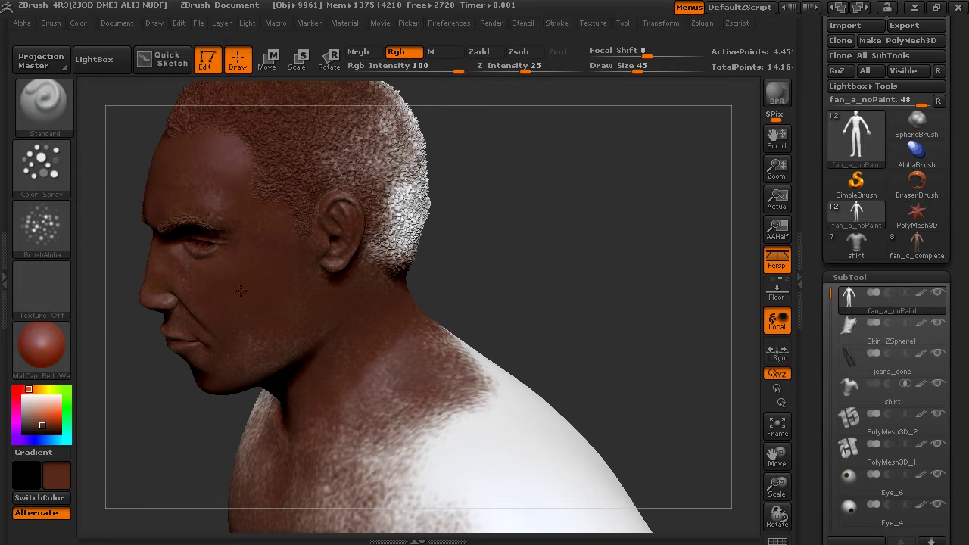
Extend the dark brown base over the upper shoulders and fill the remaining light patches on the face
drag(454, 274, 569, 283)
mouse_move(475, 388)
mouse_down()
mouse_move(563, 363)
mouse_move(606, 401)
mouse_move(530, 412)
mouse_move(549, 435)
mouse_move(446, 375)
mouse_move(354, 421)
mouse_up()
mouse_move(534, 241)
alt+mouse_down()
mouse_move(527, 325)
mouse_move(552, 329)
mouse_move(523, 321)
alt+mouse_up()
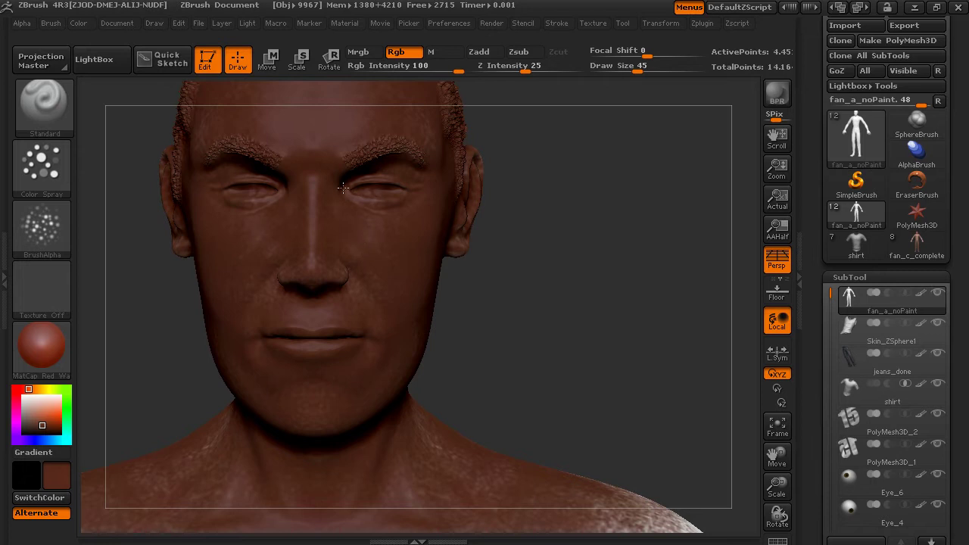
alt+drag(543, 234, 555, 279)
Pick a lighter brown, reduce the draw size to 41, and spray lighter skin variation over the face and forehead
drag(40, 424, 40, 425)
click(39, 423)
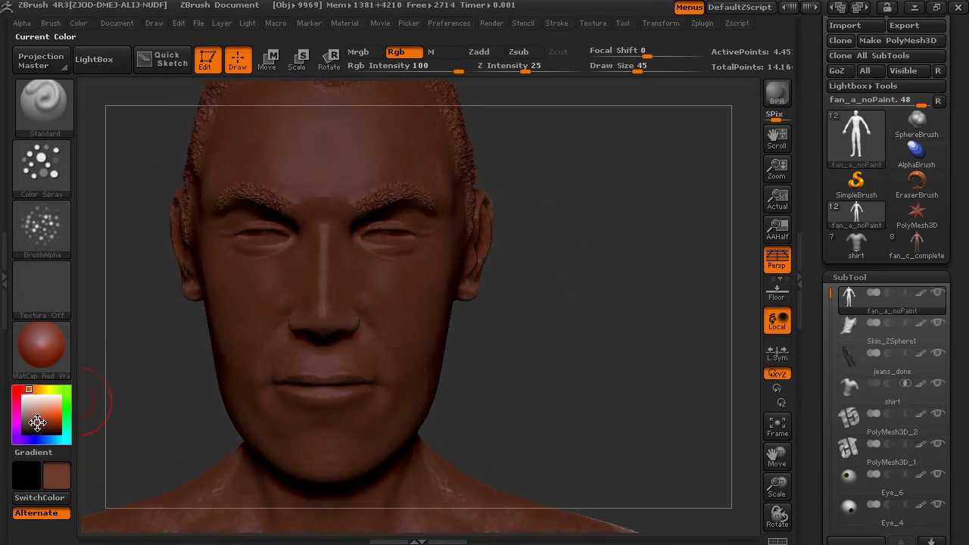
drag(473, 368, 508, 348)
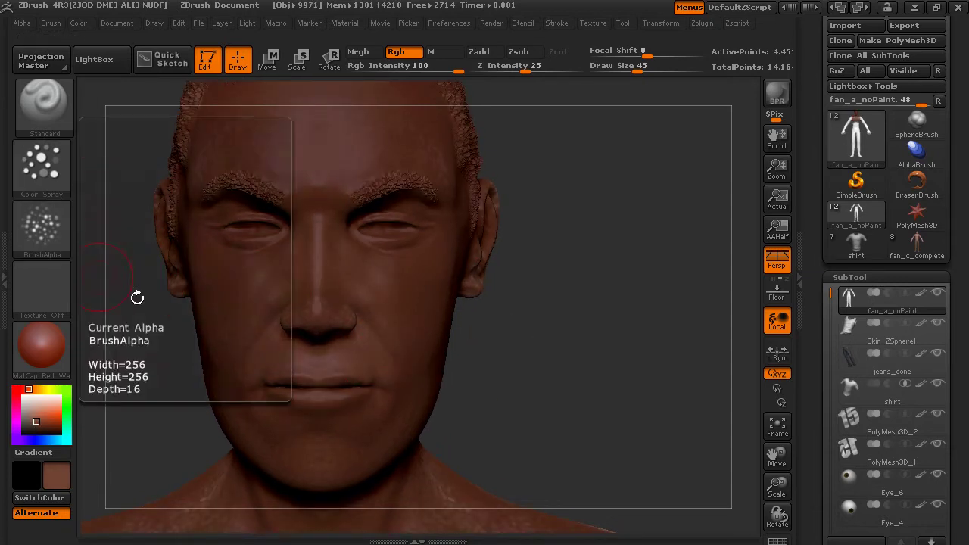
drag(451, 375, 476, 342)
drag(641, 66, 636, 66)
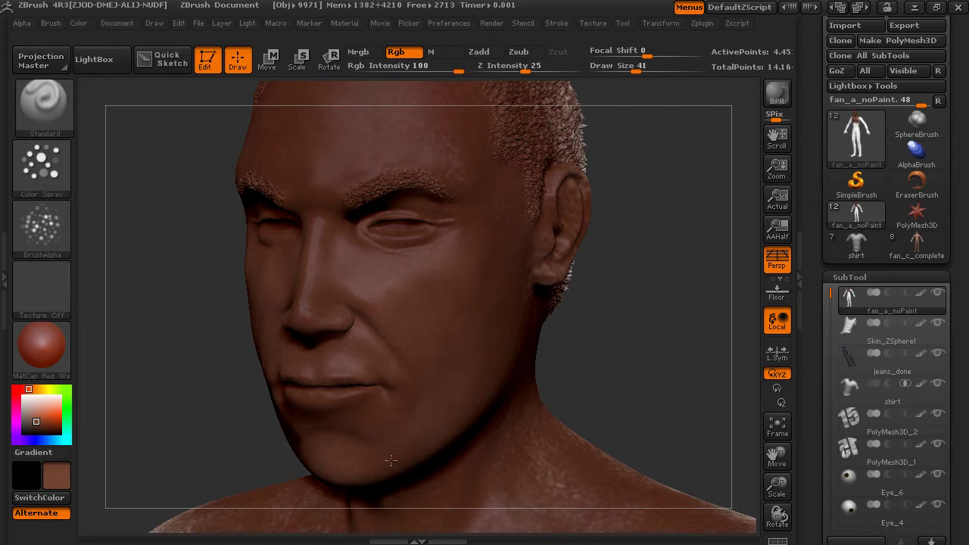
drag(635, 162, 476, 238)
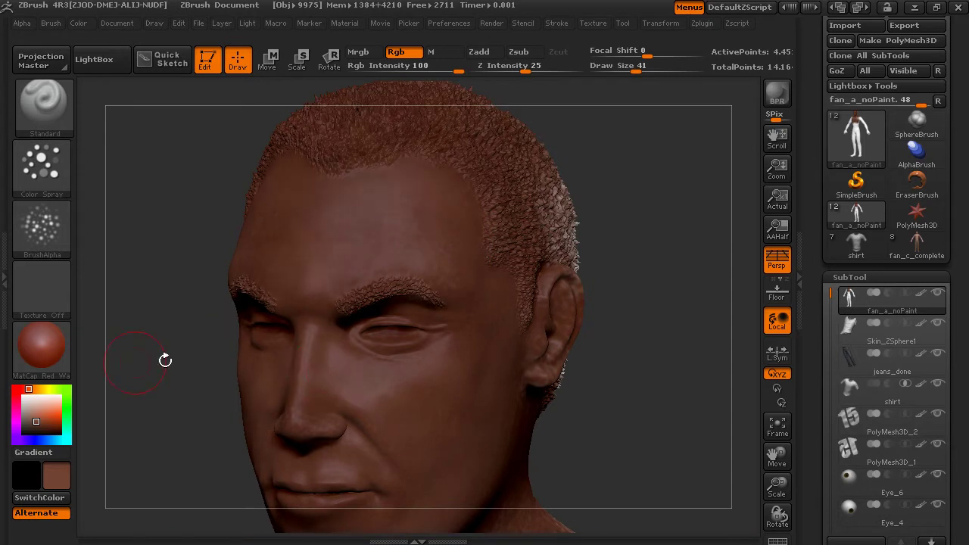
Pick a very dark brown and shade the forehead, temples, cheeks, jaw and mouth area
drag(37, 423, 39, 429)
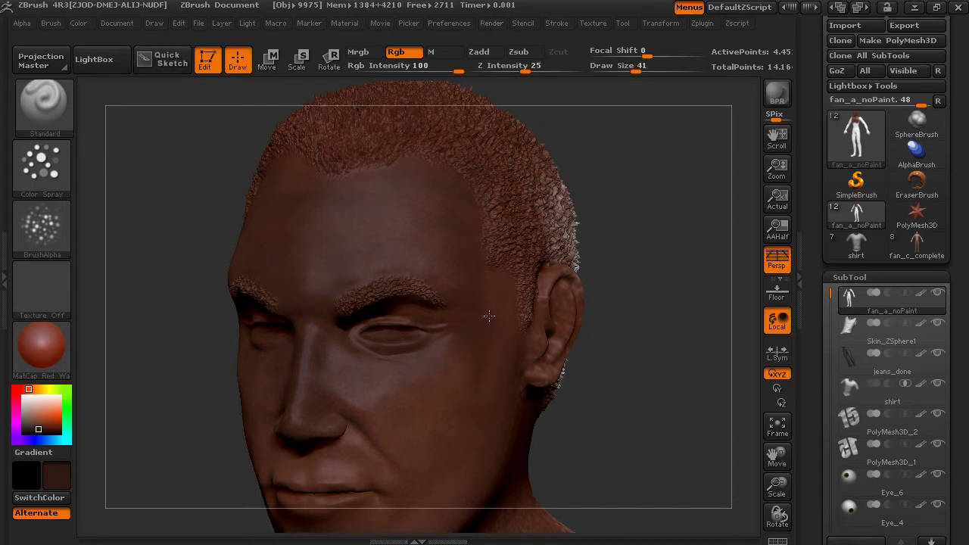
alt+drag(688, 406, 584, 282)
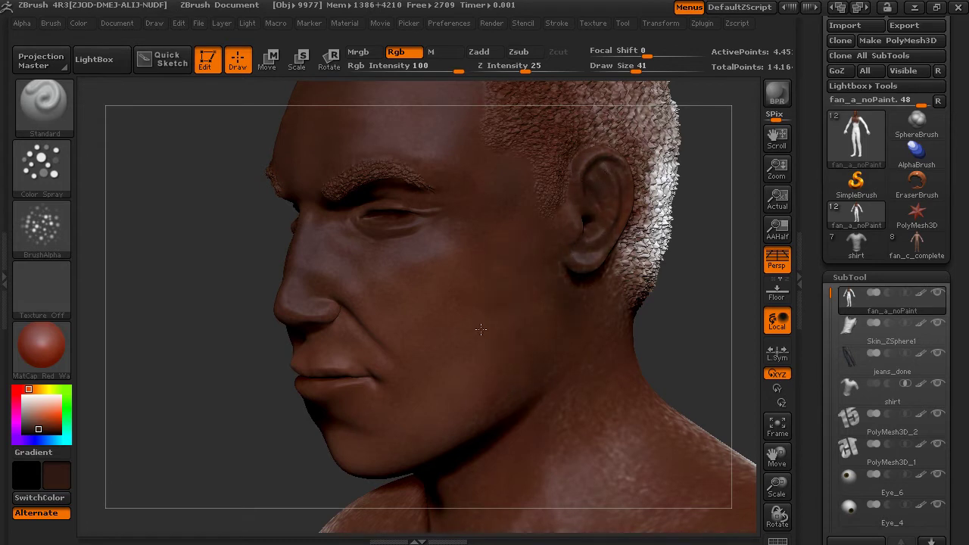
drag(638, 329, 697, 332)
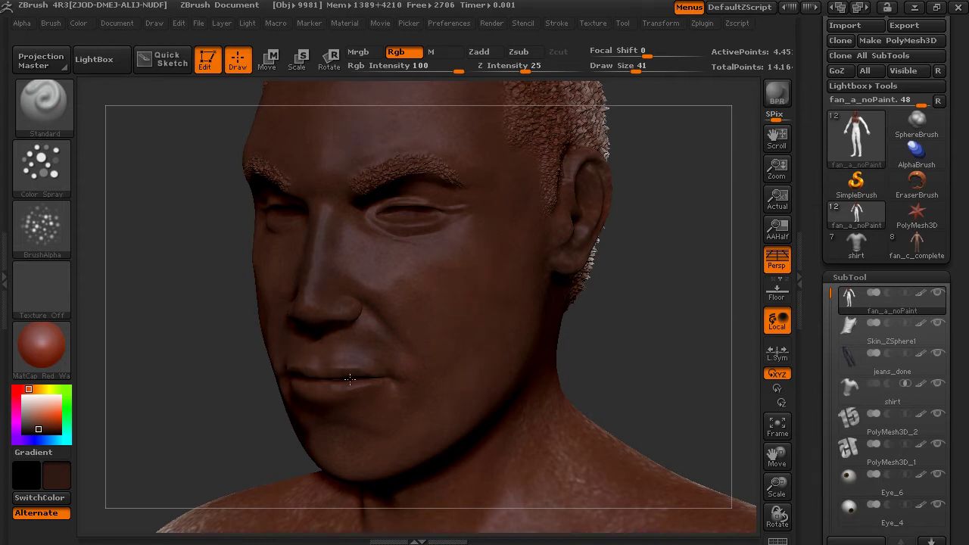
drag(601, 336, 534, 298)
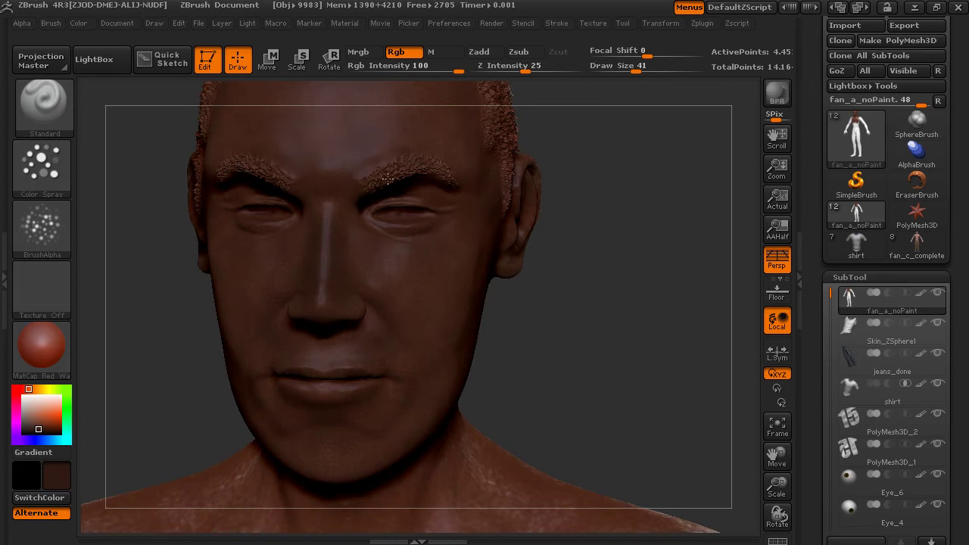
Pick a more saturated reddish brown and spray warm variation around the eyes, cheeks, mouth and jaw
mouse_move(43, 424)
mouse_down()
mouse_move(37, 431)
mouse_move(45, 427)
mouse_up()
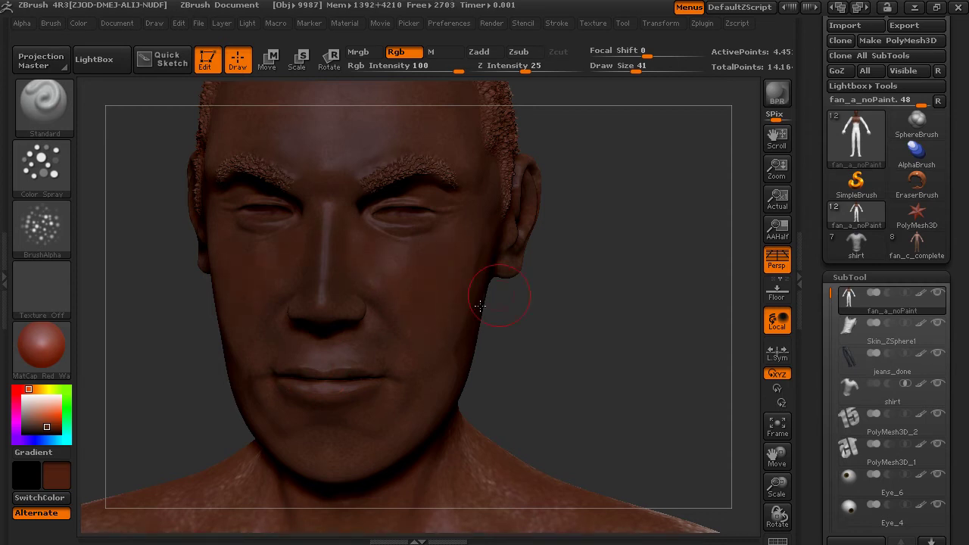
drag(480, 305, 459, 225)
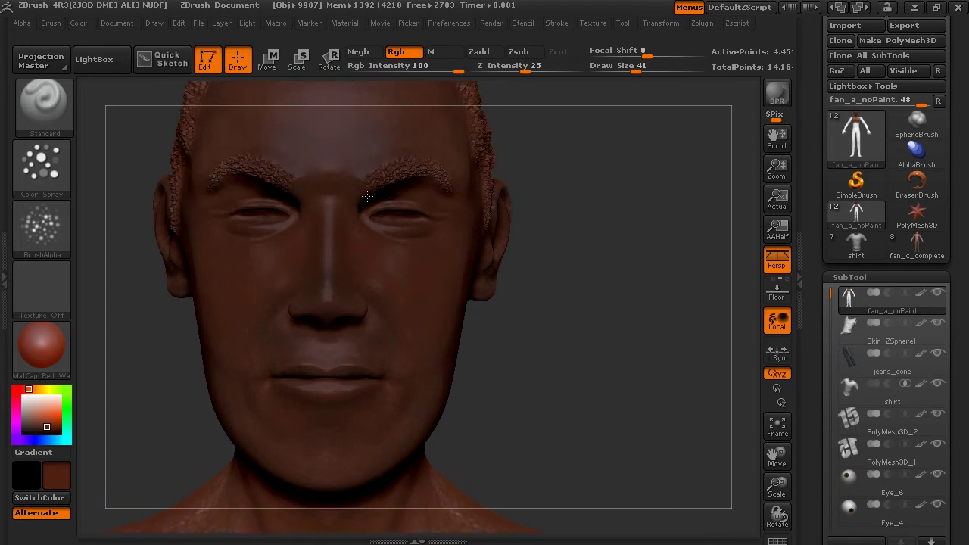
alt+drag(569, 318, 573, 268)
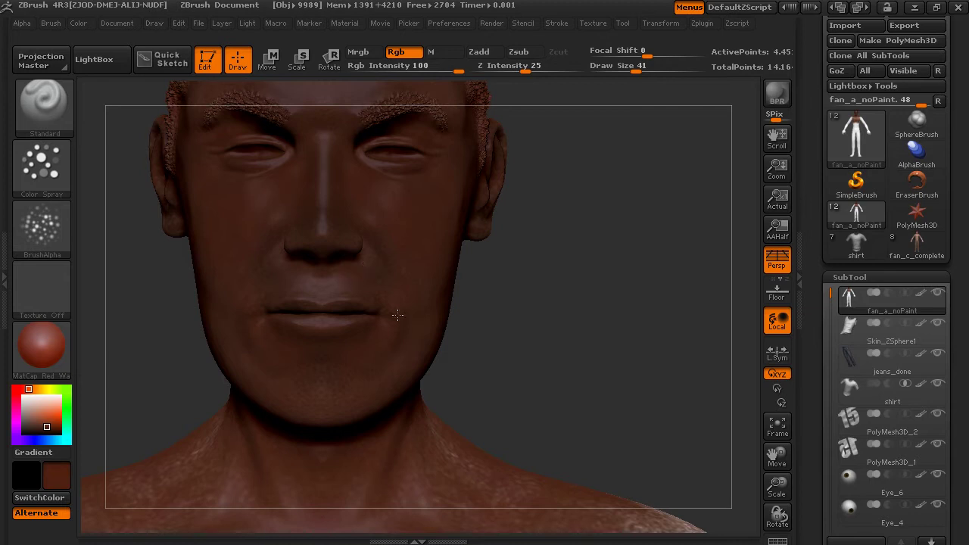
drag(398, 314, 445, 338)
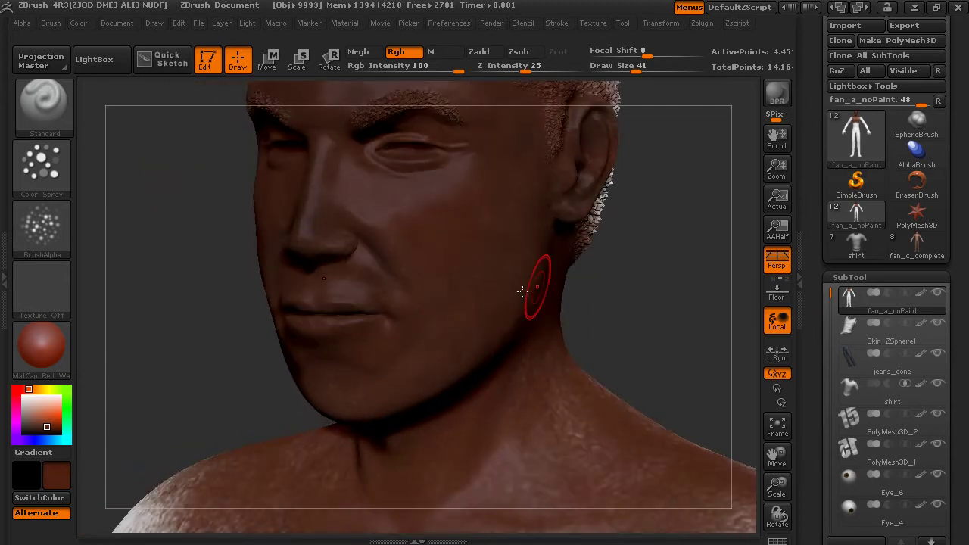
drag(537, 281, 595, 287)
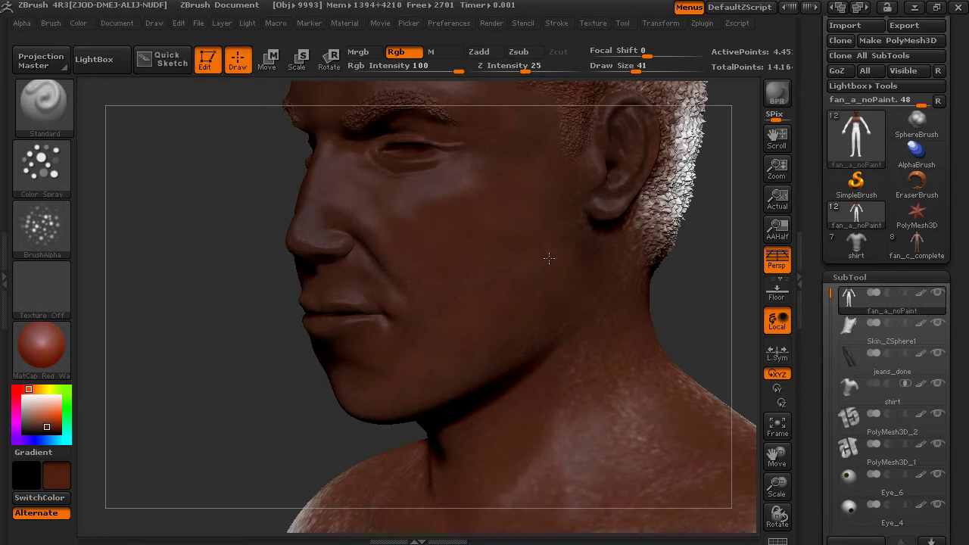
Pick a muted dark red, reduce the draw size to 29, and paint the upper and lower lips
drag(206, 391, 173, 273)
alt+drag(153, 322, 171, 340)
click(28, 389)
click(48, 425)
click(47, 422)
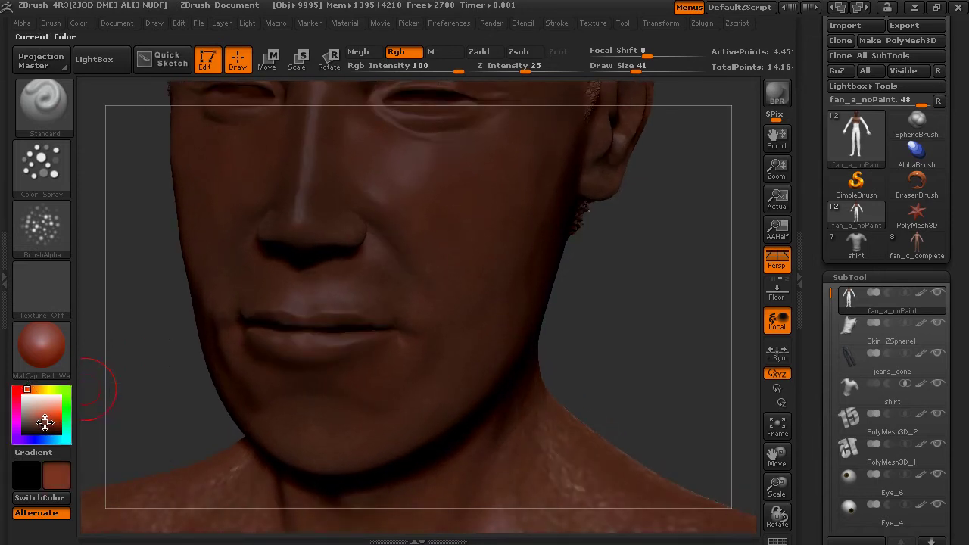
drag(27, 388, 18, 392)
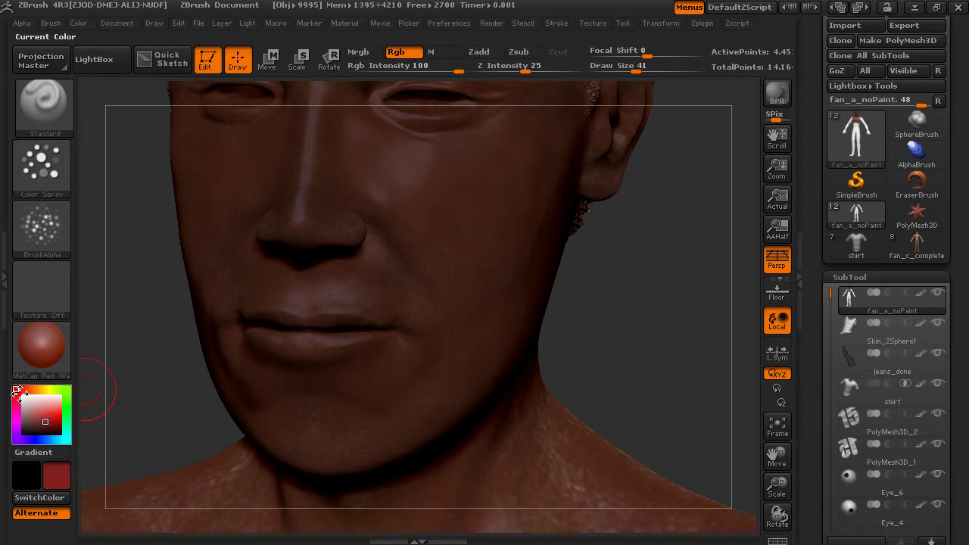
drag(47, 424, 38, 418)
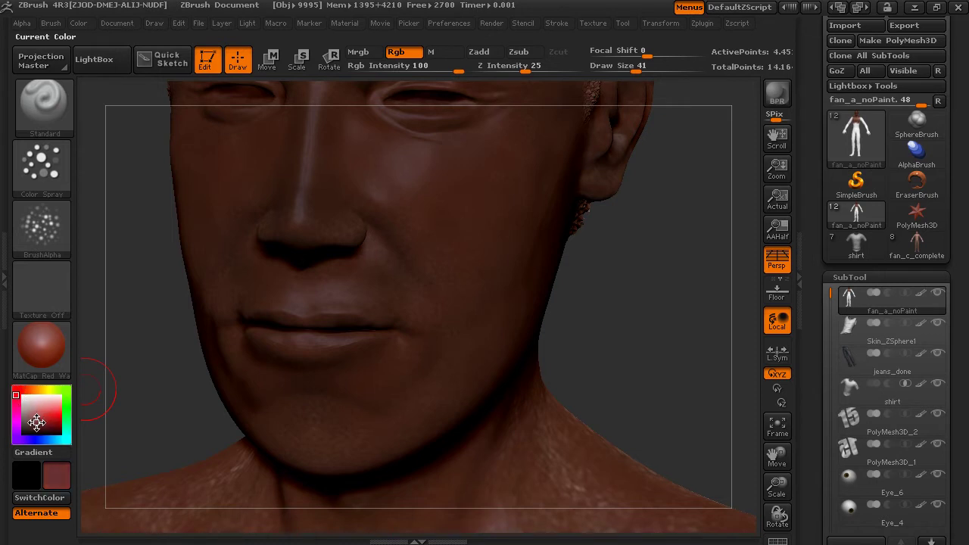
drag(662, 318, 303, 346)
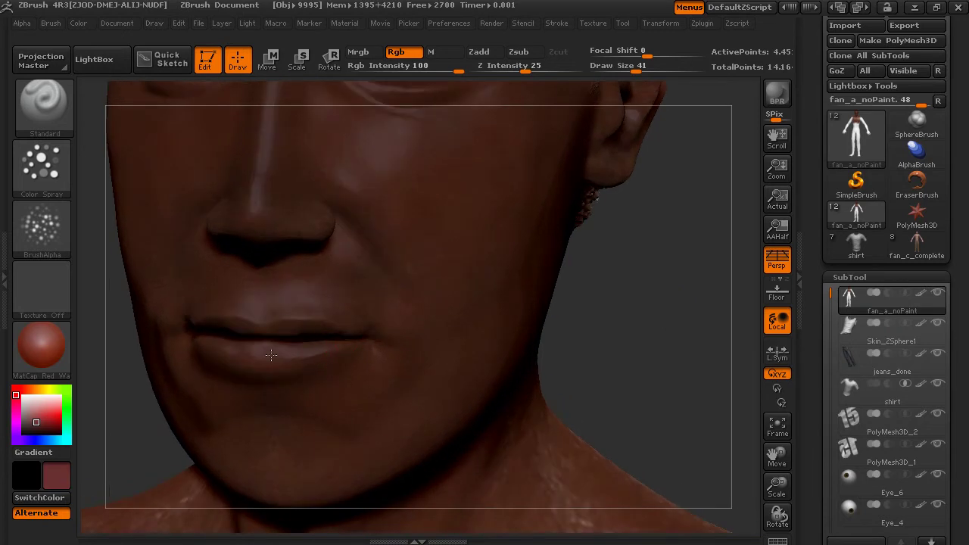
drag(635, 69, 629, 69)
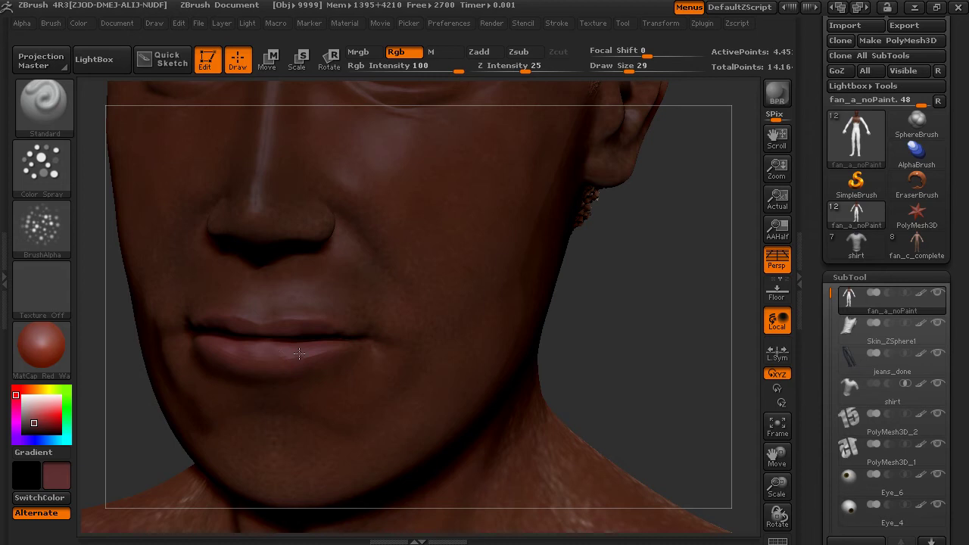
drag(292, 362, 327, 351)
Pick a dark brown and touch up the skin around the edge of the upper lip
drag(53, 425, 334, 292)
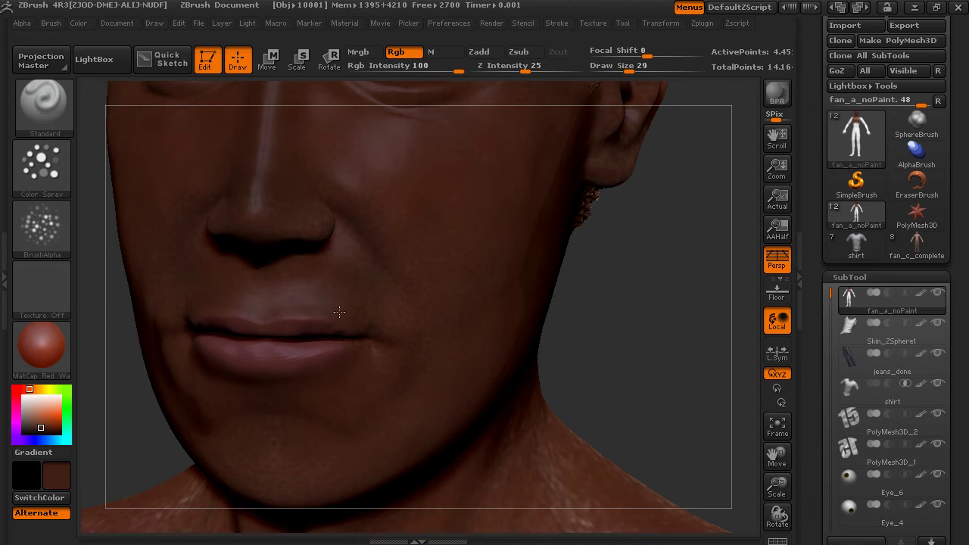
drag(630, 330, 627, 305)
mouse_move(618, 223)
mouse_down()
mouse_move(633, 232)
mouse_move(595, 419)
mouse_move(562, 388)
mouse_up()
Pick a near-black colour, reduce the draw size to 16, and paint the front hair along the hairline and temple
drag(41, 424, 23, 432)
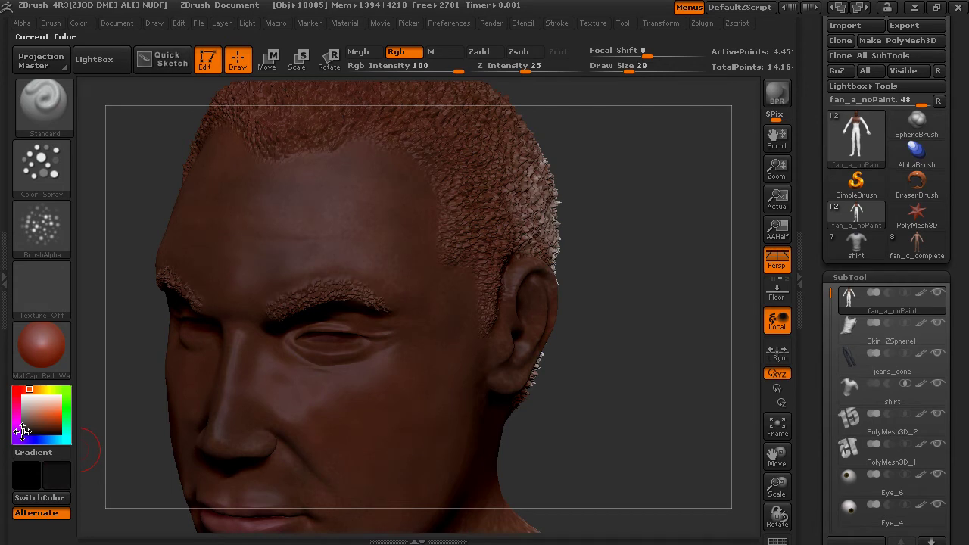
drag(616, 321, 546, 262)
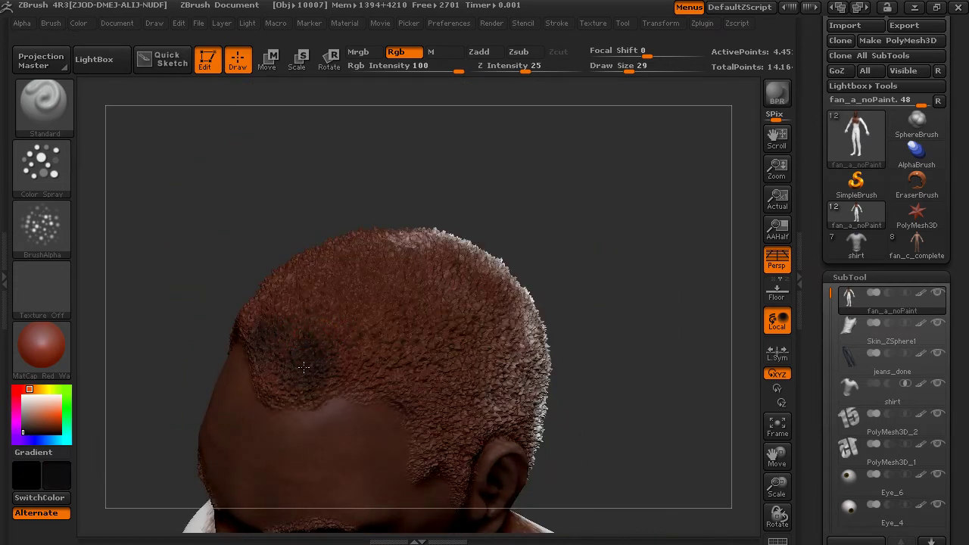
drag(628, 70, 617, 83)
mouse_move(562, 199)
mouse_down()
mouse_move(583, 227)
mouse_move(579, 276)
mouse_up()
mouse_move(285, 371)
mouse_down()
mouse_move(275, 413)
mouse_move(259, 392)
mouse_move(307, 295)
mouse_move(334, 323)
mouse_move(325, 270)
mouse_move(361, 266)
mouse_move(397, 318)
mouse_up()
mouse_move(536, 284)
mouse_down()
mouse_move(609, 255)
mouse_move(583, 171)
mouse_up()
mouse_move(371, 304)
mouse_down()
mouse_move(402, 368)
mouse_move(399, 414)
mouse_move(395, 401)
mouse_move(443, 412)
mouse_move(430, 428)
mouse_move(450, 446)
mouse_move(483, 427)
mouse_move(508, 380)
mouse_move(500, 350)
mouse_move(471, 409)
mouse_move(486, 347)
mouse_move(446, 390)
mouse_move(435, 362)
mouse_move(457, 384)
mouse_up()
mouse_move(421, 335)
mouse_down()
mouse_move(401, 303)
mouse_move(476, 371)
mouse_move(439, 320)
mouse_move(377, 303)
mouse_move(375, 315)
mouse_move(299, 281)
mouse_move(269, 288)
mouse_up()
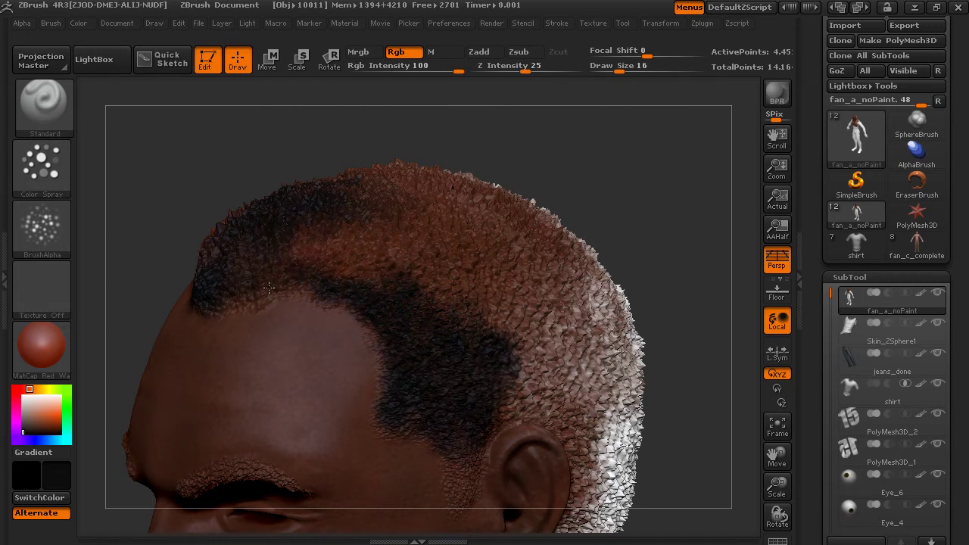
mouse_move(281, 255)
mouse_down()
mouse_move(316, 244)
mouse_move(379, 261)
mouse_move(351, 229)
mouse_up()
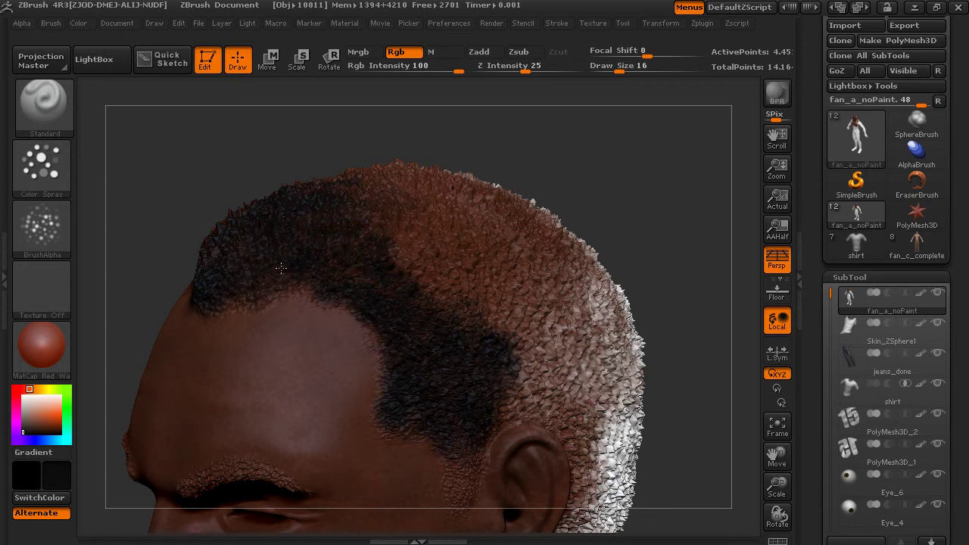
Raise the draw size to 41 and fill the crown, side and back of the hair with near-black
drag(619, 71, 635, 72)
mouse_move(506, 280)
mouse_down()
mouse_move(509, 302)
mouse_move(475, 305)
mouse_move(361, 234)
mouse_move(499, 244)
mouse_move(548, 367)
mouse_move(521, 401)
mouse_up()
mouse_move(676, 309)
alt+mouse_down()
mouse_move(622, 173)
mouse_move(591, 161)
alt+mouse_up()
mouse_move(525, 227)
mouse_down()
mouse_move(527, 288)
mouse_move(490, 235)
mouse_move(527, 368)
mouse_move(504, 413)
mouse_move(484, 367)
mouse_move(480, 265)
mouse_move(545, 309)
mouse_up()
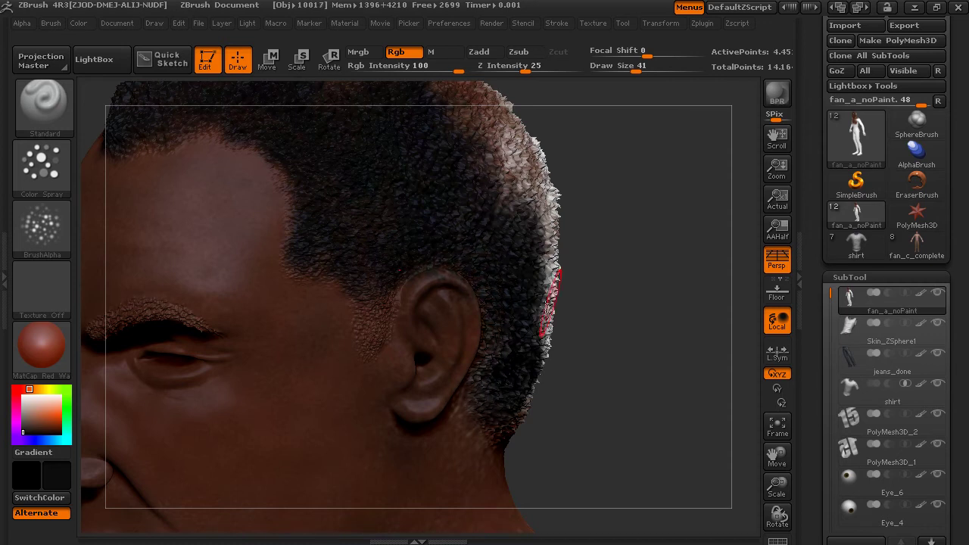
drag(657, 308, 605, 306)
mouse_move(569, 265)
mouse_down()
mouse_move(592, 396)
mouse_move(617, 341)
mouse_move(628, 249)
mouse_move(605, 272)
mouse_move(573, 246)
mouse_up()
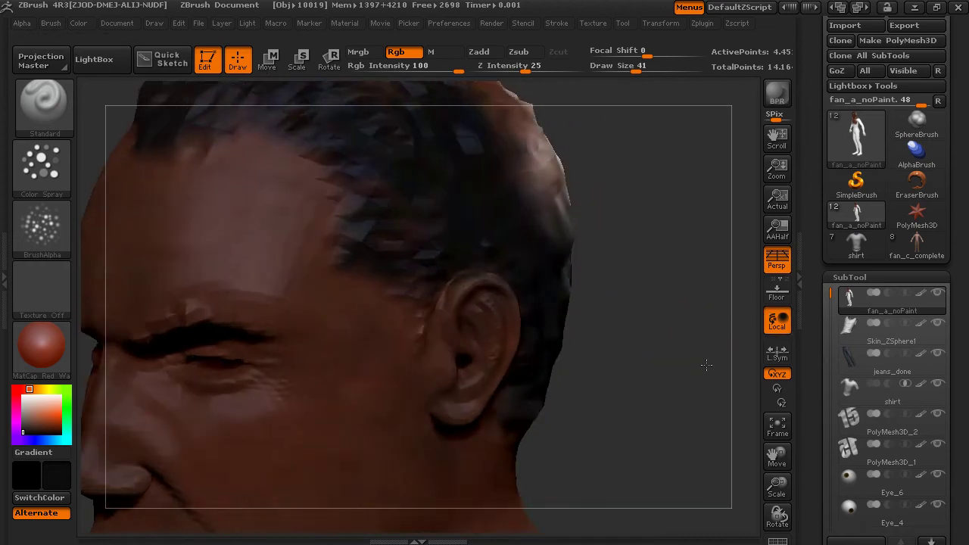
drag(705, 365, 675, 399)
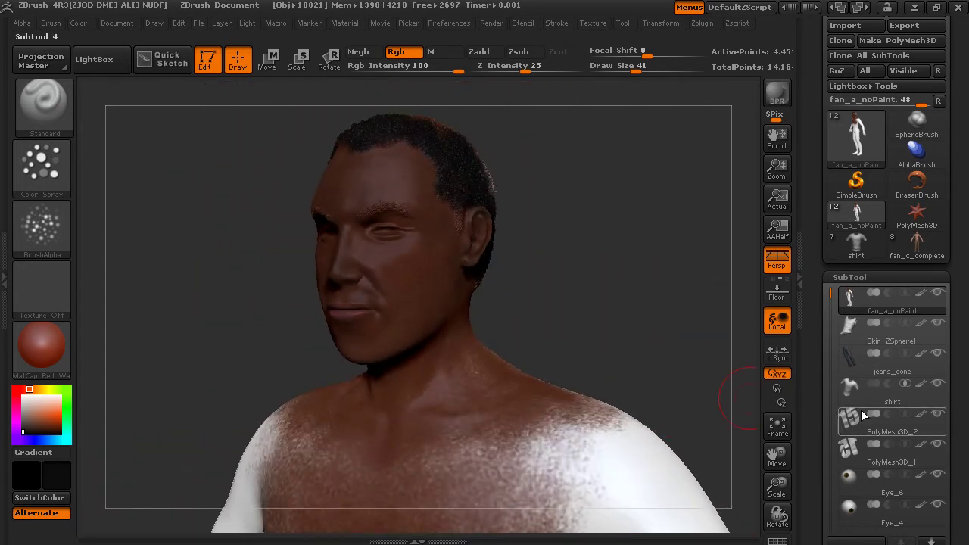
Make the Skin_ZSphere1 tank top the active subtool and view it from the front and side
mouse_move(898, 382)
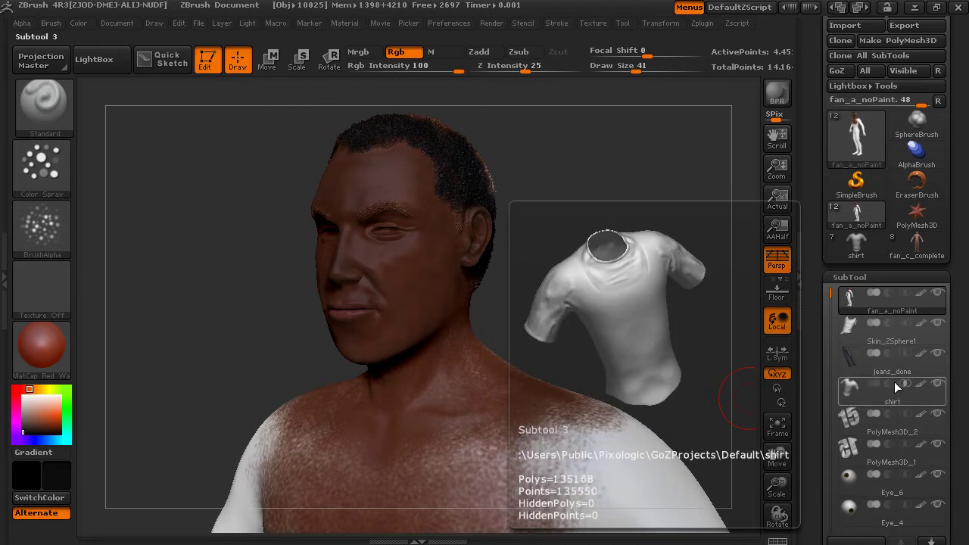
click(879, 337)
drag(666, 381, 746, 333)
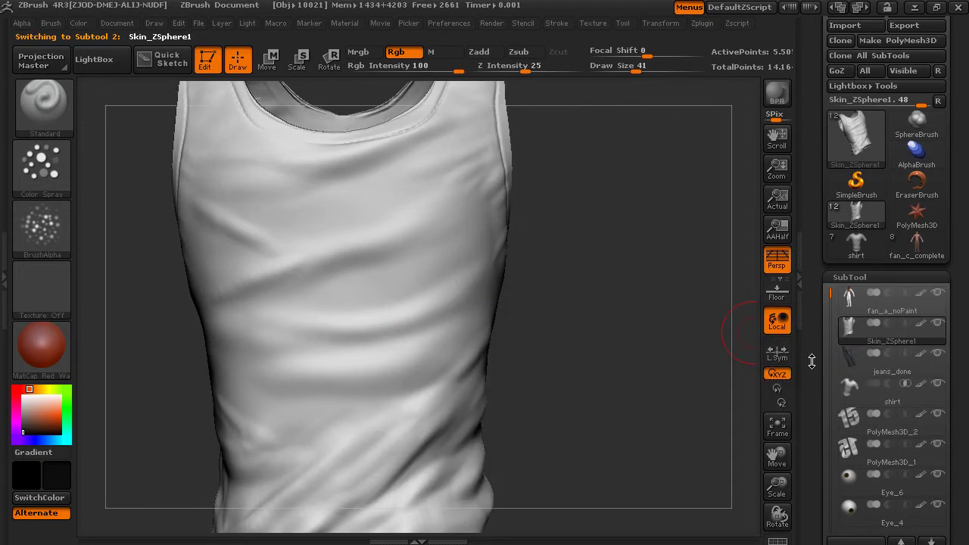
drag(655, 327, 770, 375)
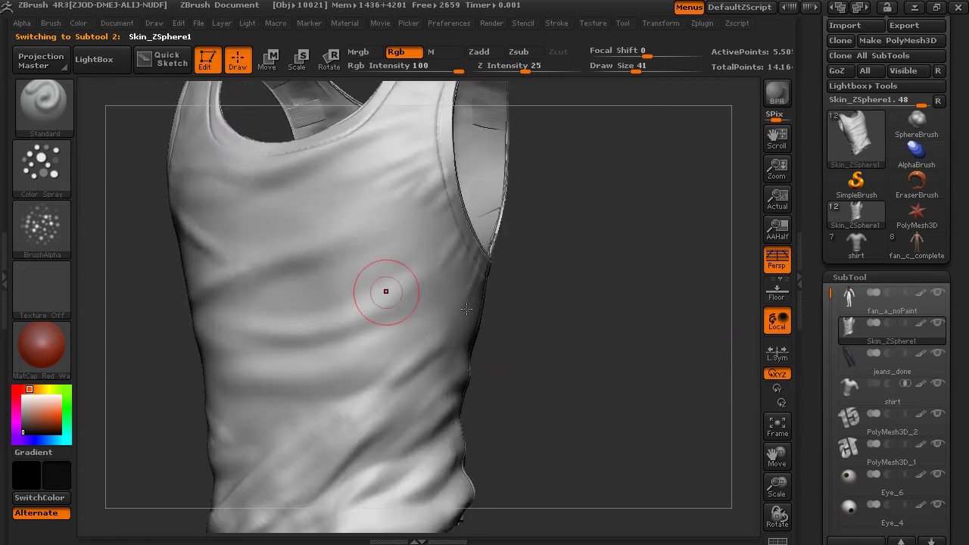
Import the image jersey.bmp from the Images folder as a texture
scroll(812, 347, down, 3)
drag(812, 347, 813, 239)
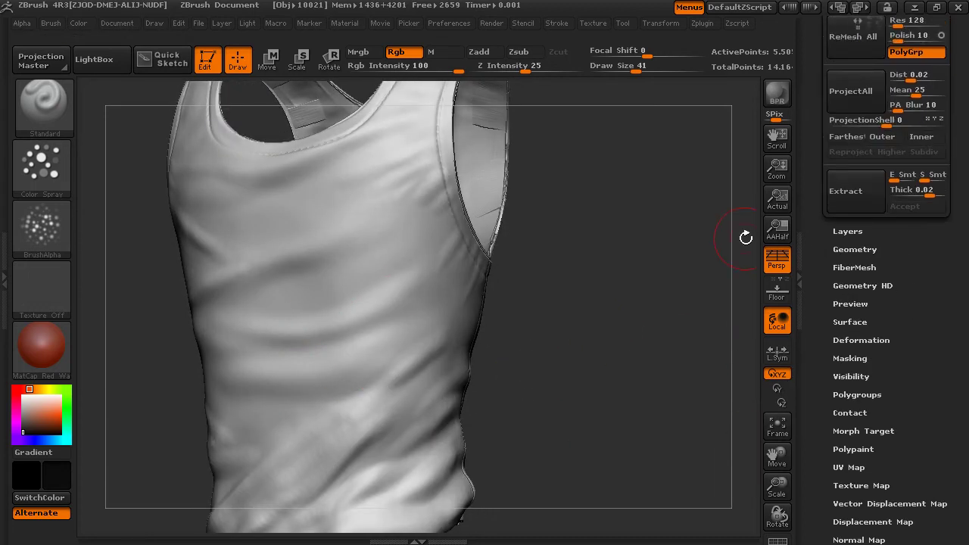
click(592, 23)
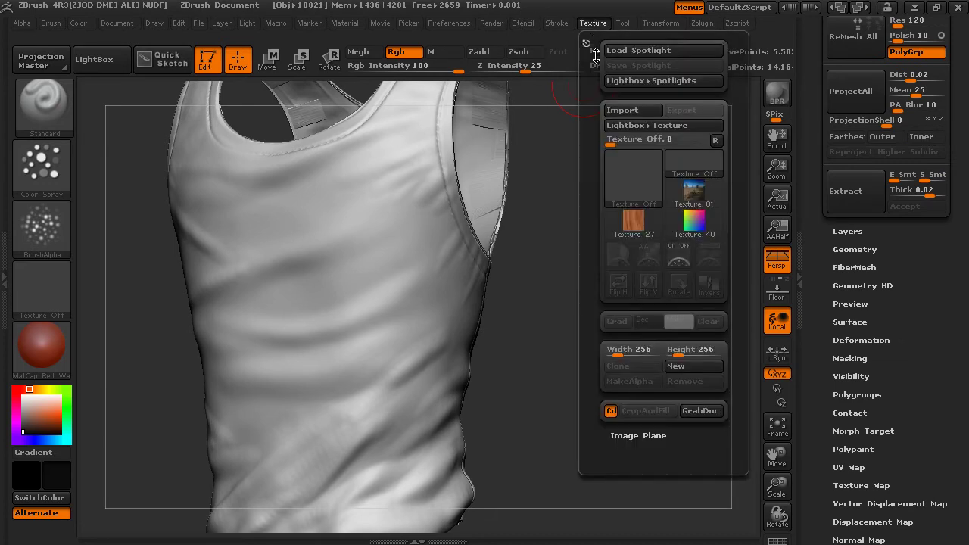
click(633, 111)
click(331, 35)
click(350, 50)
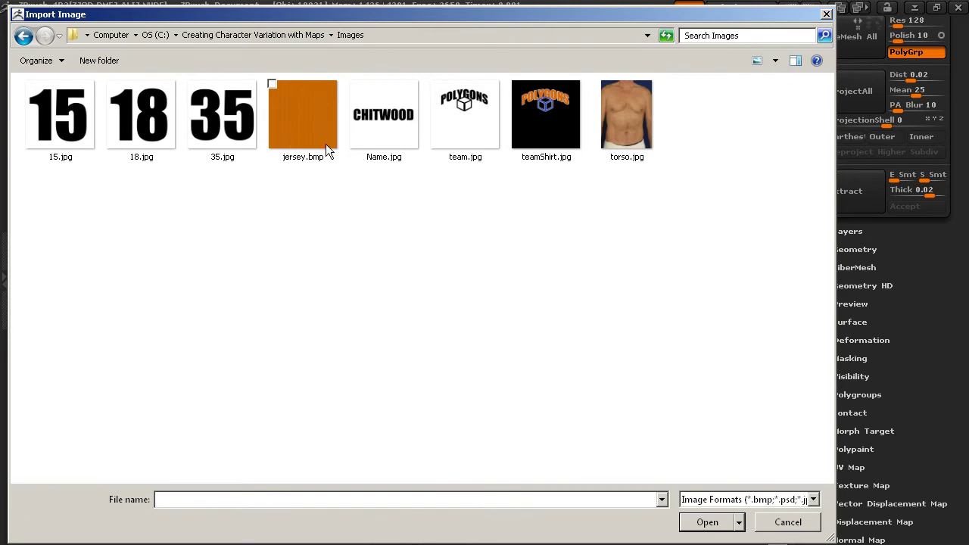
click(301, 129)
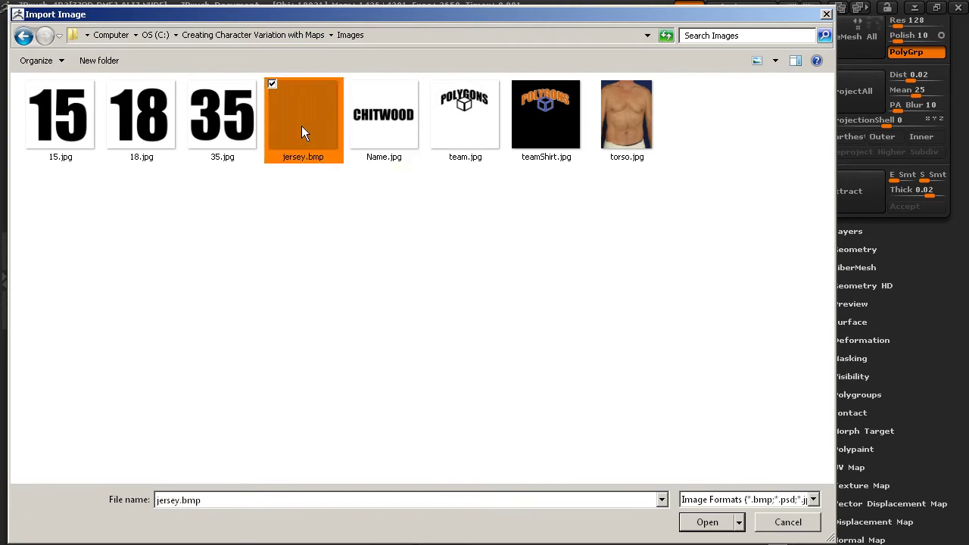
click(708, 522)
mouse_move(620, 254)
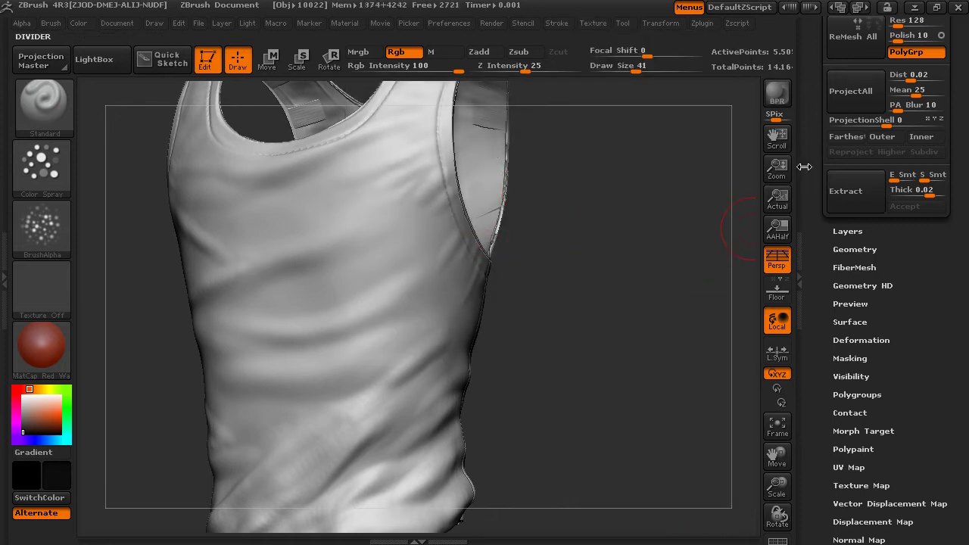
click(643, 58)
Assign the jersey texture as the tank top's texture map and check how it wraps around the garment
drag(815, 439, 810, 316)
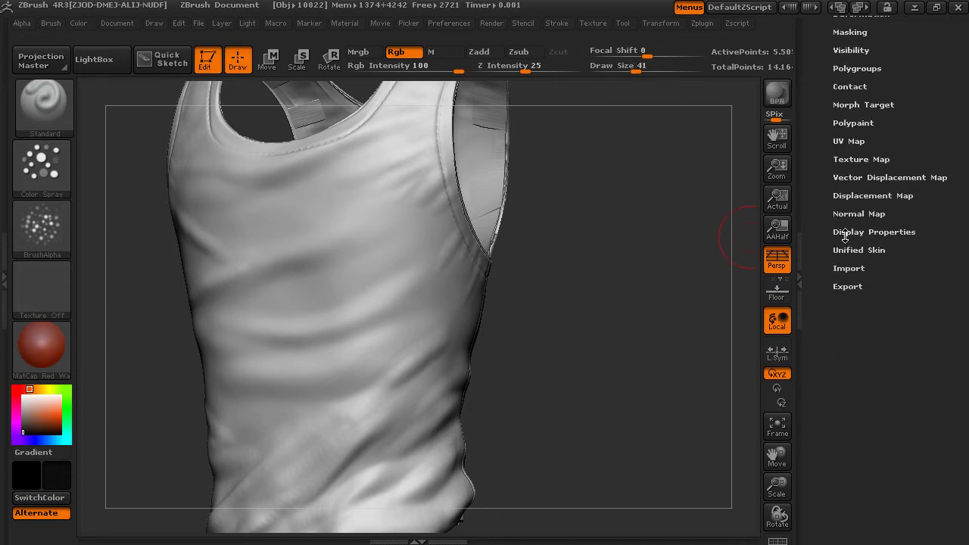
click(862, 160)
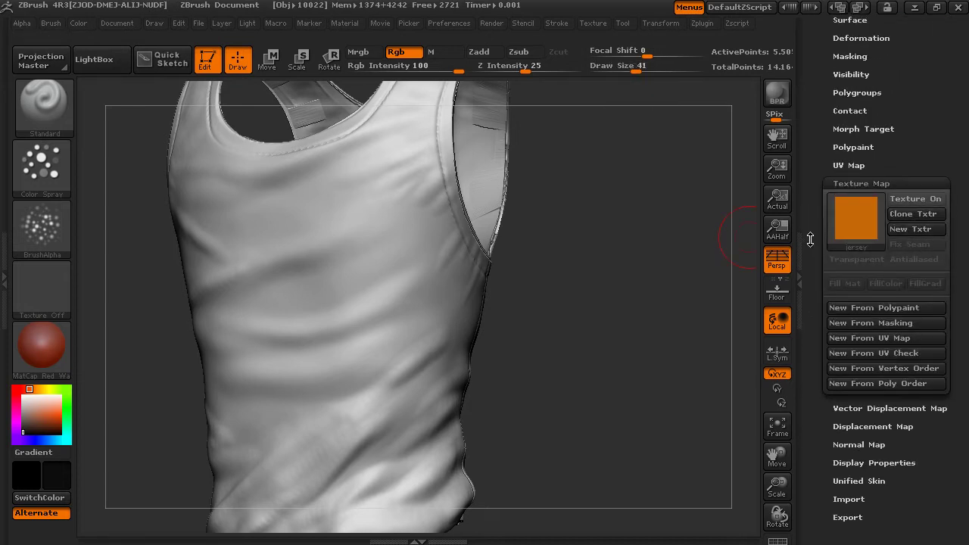
click(861, 233)
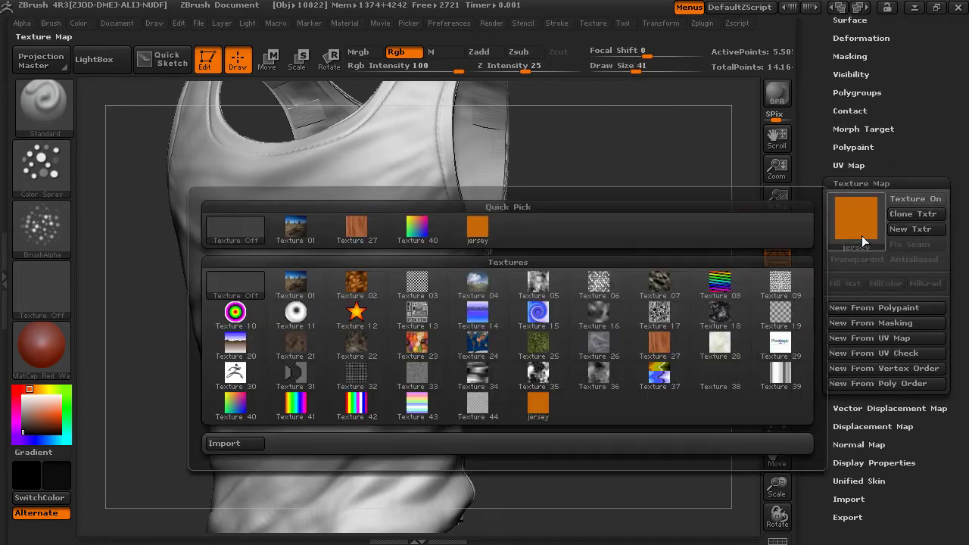
click(487, 237)
alt+drag(632, 314, 700, 279)
drag(662, 430, 681, 167)
drag(609, 410, 595, 393)
alt+drag(608, 258, 645, 396)
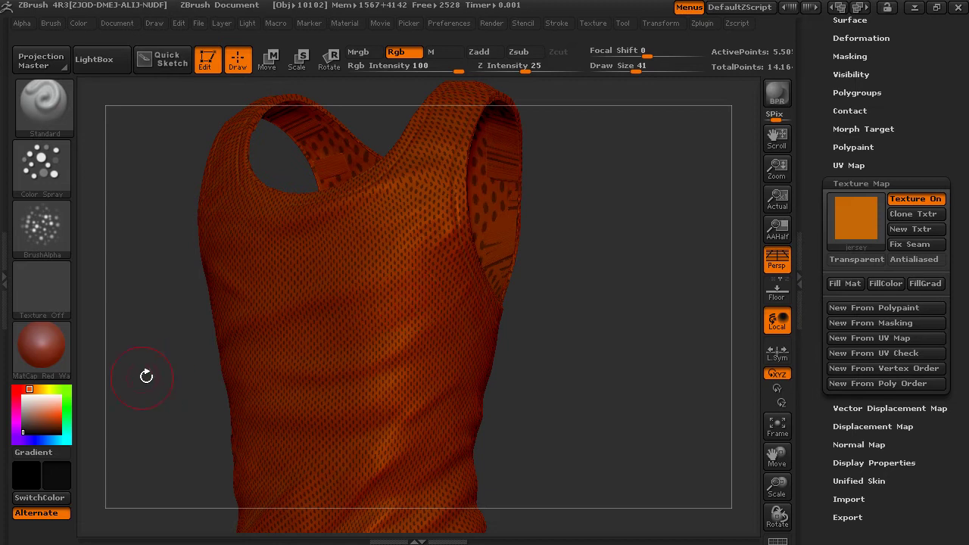
Convert the tank top's jersey texture to polypaint
alt+drag(629, 360, 614, 317)
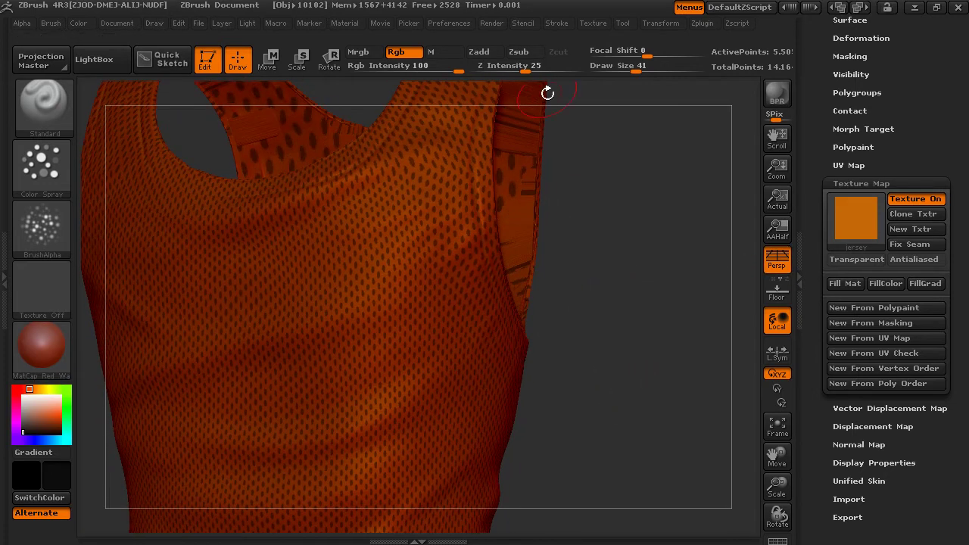
click(841, 146)
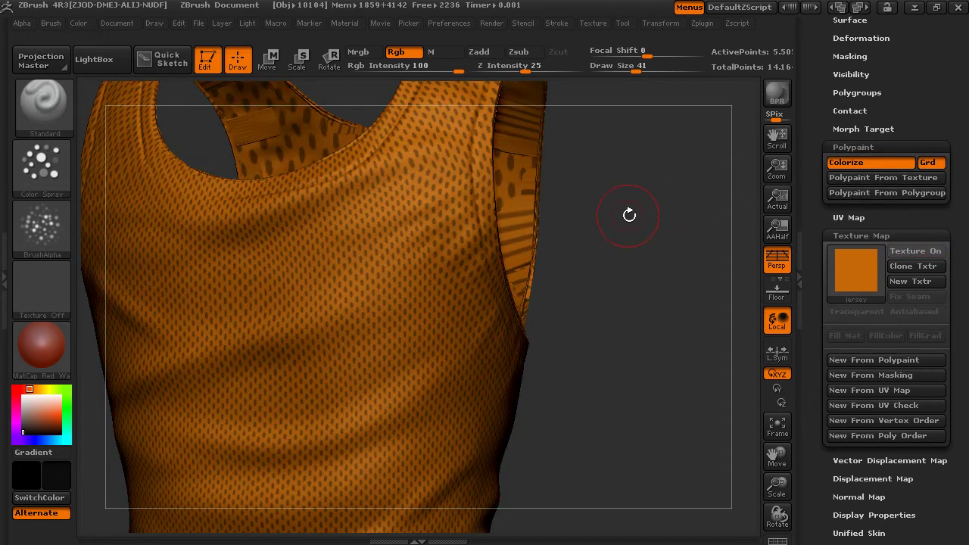
click(886, 235)
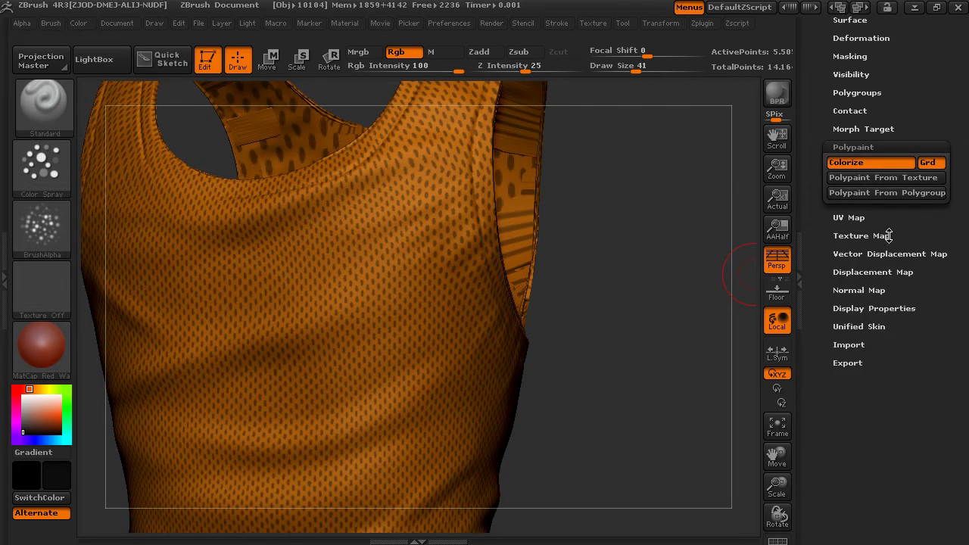
Set up a light grey brush with draw size 18, the FreeHand stroke and no alpha
drag(648, 367, 139, 267)
click(23, 401)
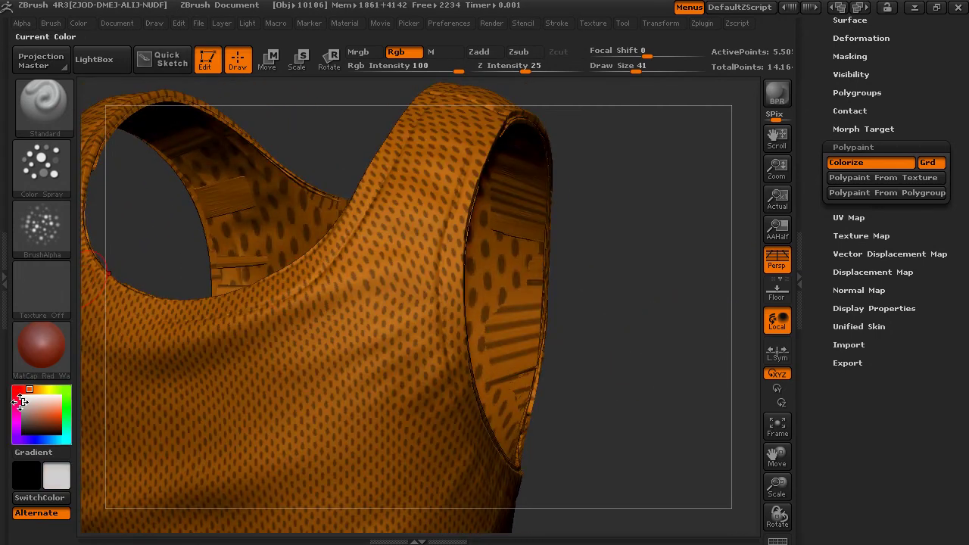
drag(633, 70, 619, 70)
click(42, 168)
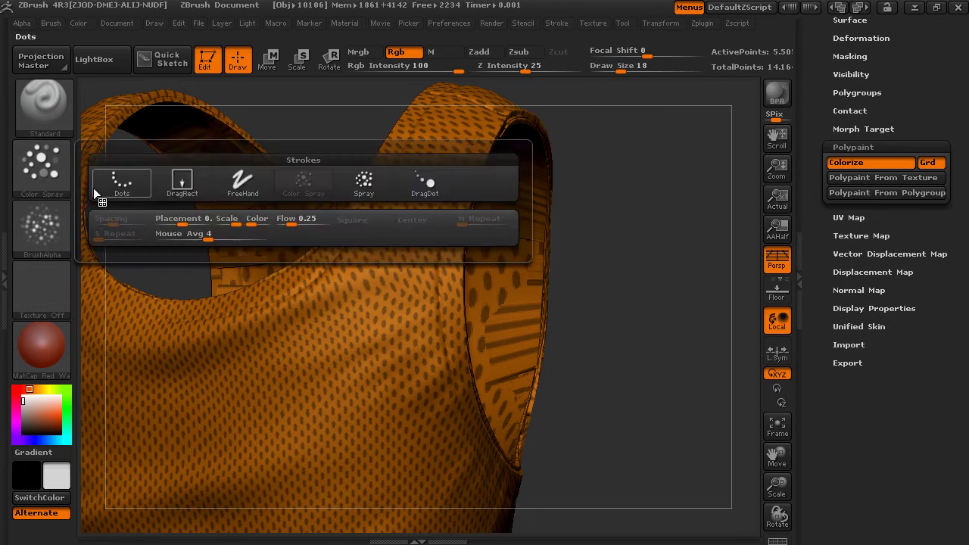
click(245, 183)
click(42, 227)
click(108, 299)
Activate symmetry across the X axis for painting the tank top
drag(517, 315, 417, 173)
click(661, 22)
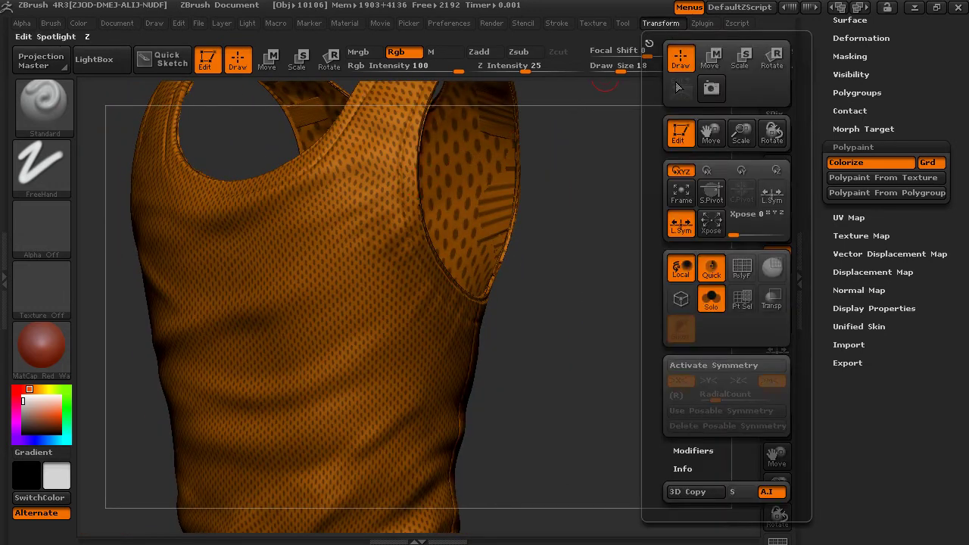
click(685, 365)
drag(636, 333, 626, 302)
click(660, 23)
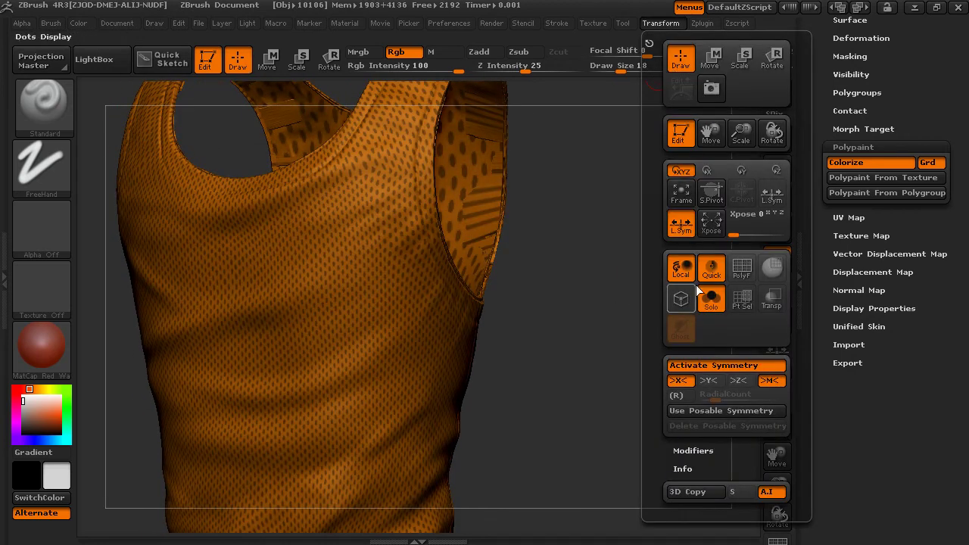
Paint a light grey trim band along the tank top's armhole edge, from the underarm seam up to the shoulder
drag(563, 320, 614, 261)
mouse_move(450, 261)
mouse_down()
mouse_move(450, 284)
mouse_move(435, 295)
mouse_move(441, 252)
mouse_move(433, 296)
mouse_up()
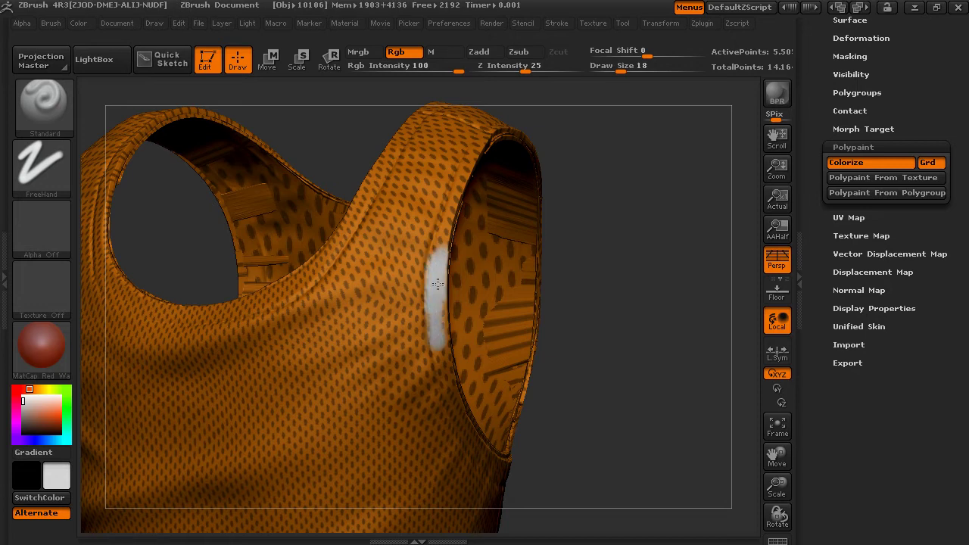
alt+drag(589, 299, 676, 274)
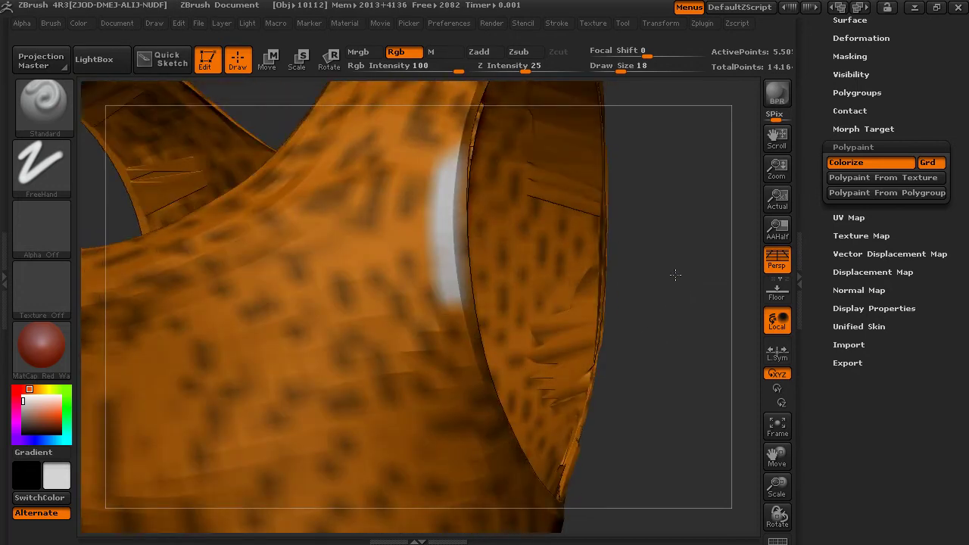
mouse_move(461, 292)
mouse_down()
mouse_move(467, 353)
mouse_move(470, 310)
mouse_up()
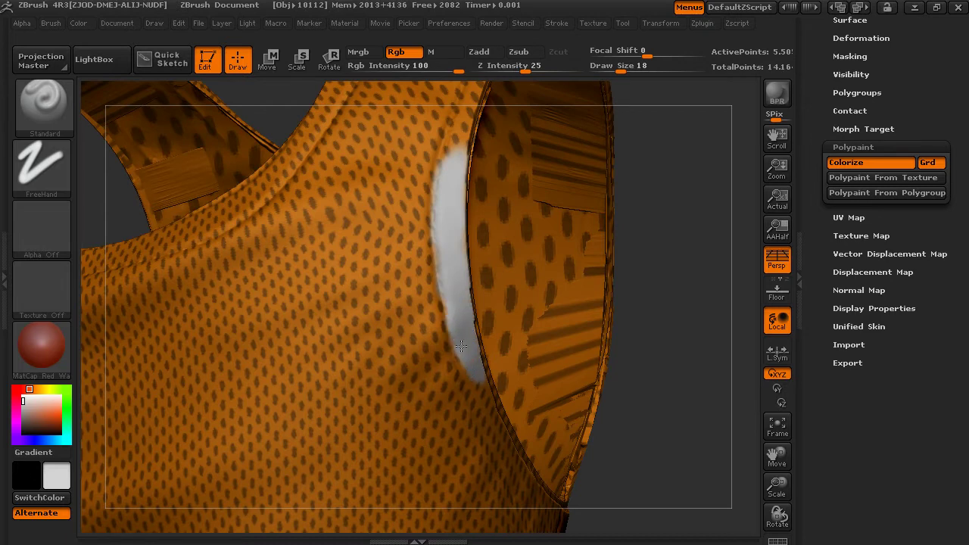
mouse_move(692, 405)
mouse_down()
mouse_move(687, 395)
mouse_move(708, 371)
mouse_up()
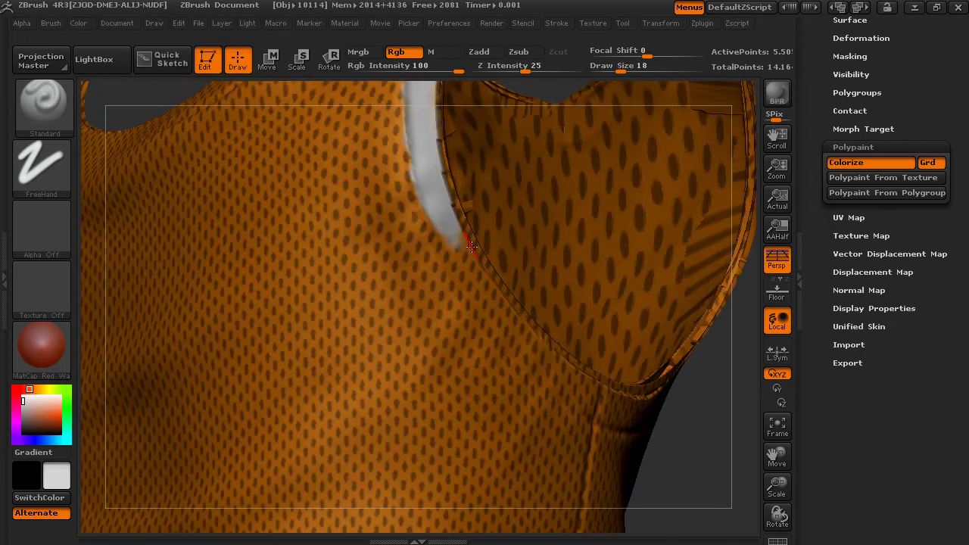
mouse_move(689, 470)
mouse_down()
mouse_move(677, 472)
mouse_move(601, 399)
mouse_move(562, 382)
mouse_move(514, 340)
mouse_move(459, 249)
mouse_move(555, 358)
mouse_up()
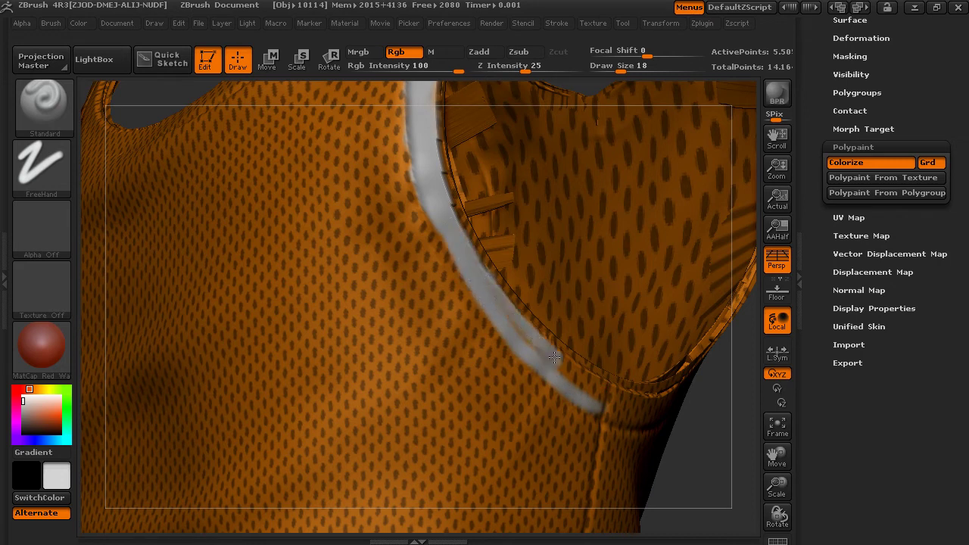
mouse_move(501, 304)
mouse_down()
mouse_move(598, 401)
mouse_move(559, 352)
mouse_move(591, 382)
mouse_up()
drag(713, 477, 688, 371)
mouse_move(523, 361)
mouse_down()
mouse_move(547, 280)
mouse_move(543, 301)
mouse_move(575, 230)
mouse_up()
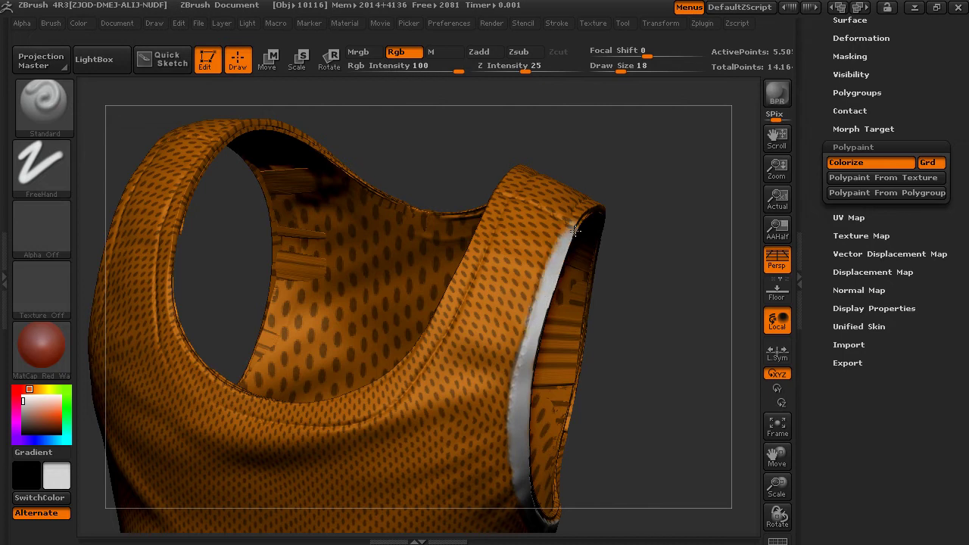
Paint a light grey trim band along the tank top's neckline, from the shoulder strap toward the centre front
drag(645, 238, 660, 241)
mouse_move(461, 256)
mouse_down()
mouse_move(475, 221)
mouse_move(470, 231)
mouse_up()
mouse_move(450, 277)
mouse_down()
mouse_move(412, 364)
mouse_move(358, 409)
mouse_move(352, 401)
mouse_up()
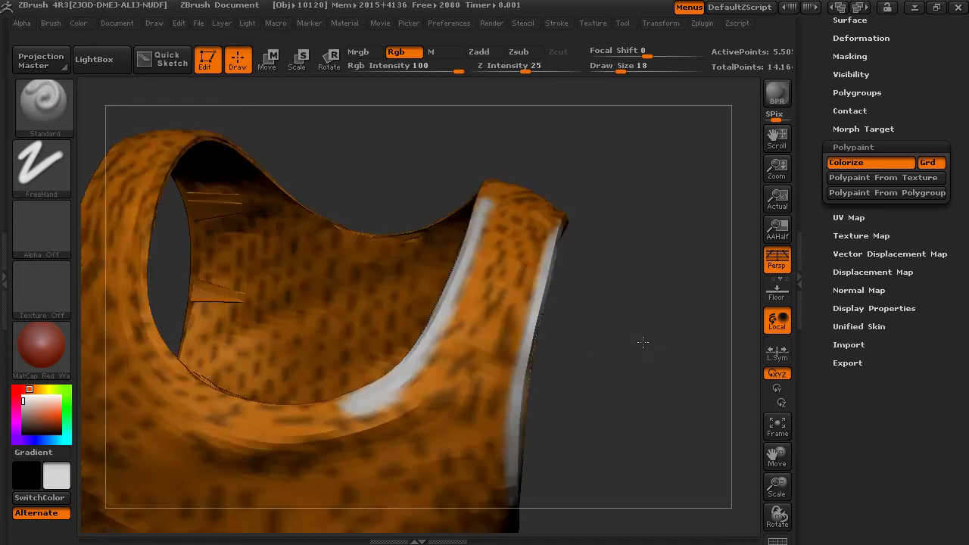
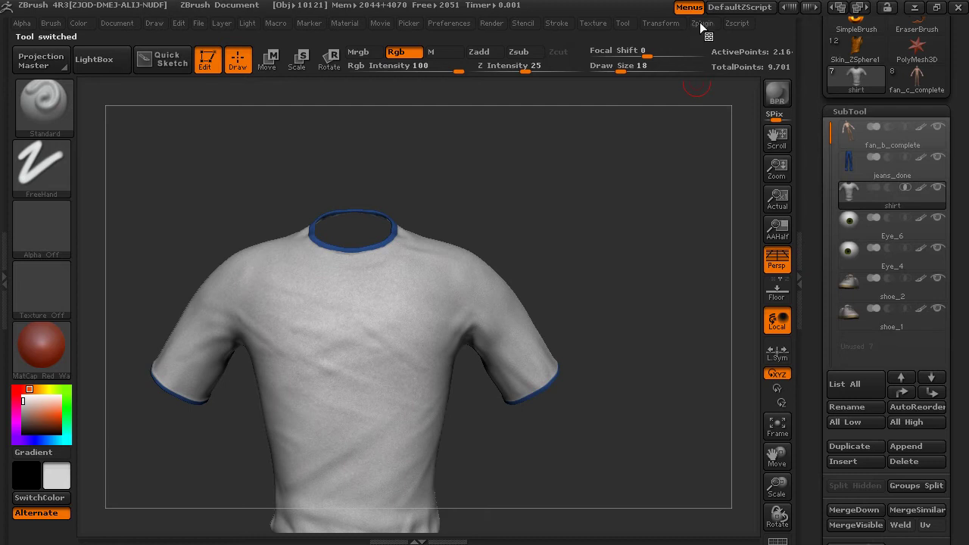
Turn off Solo mode to show the whole character wearing the T-shirt, and examine the head, shirt and trousers
click(701, 23)
click(669, 23)
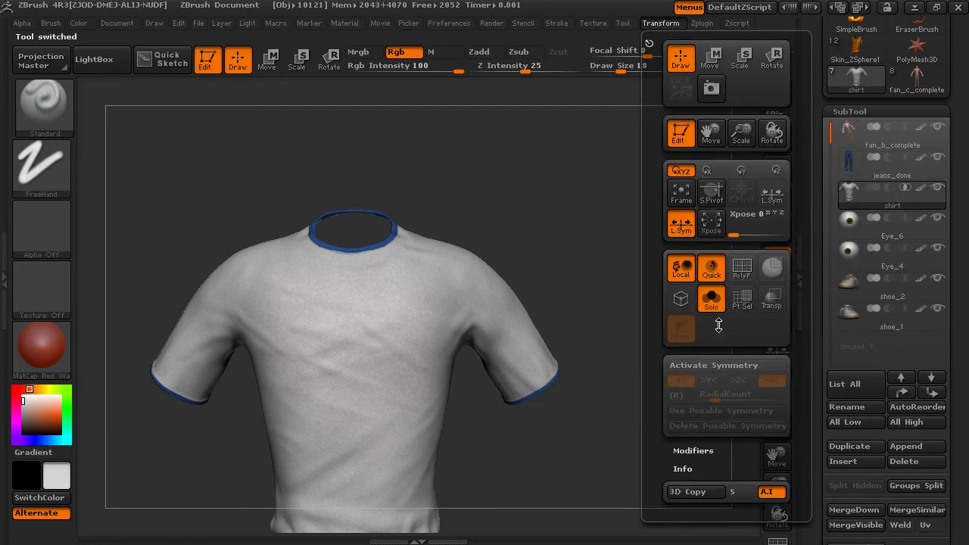
drag(581, 205, 620, 269)
alt+drag(538, 270, 522, 306)
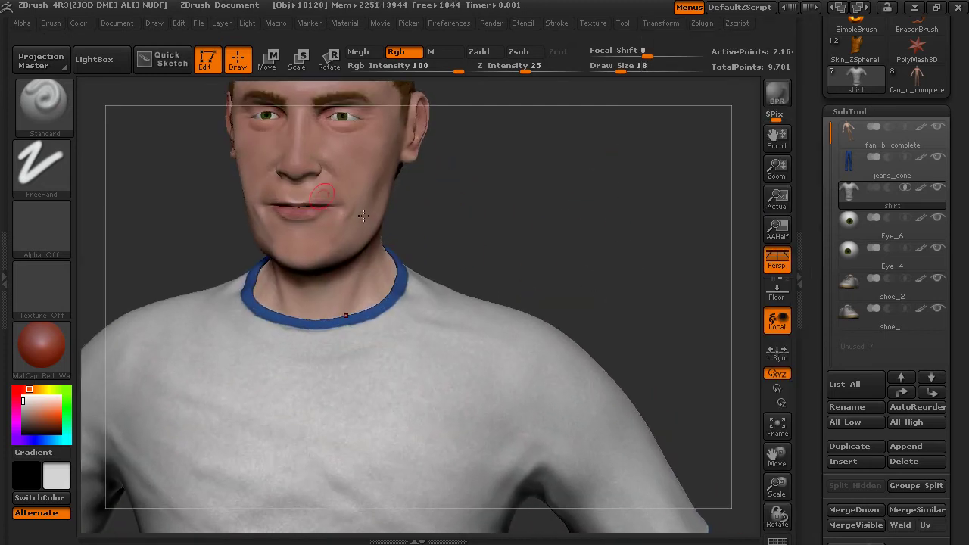
alt+drag(501, 261, 506, 350)
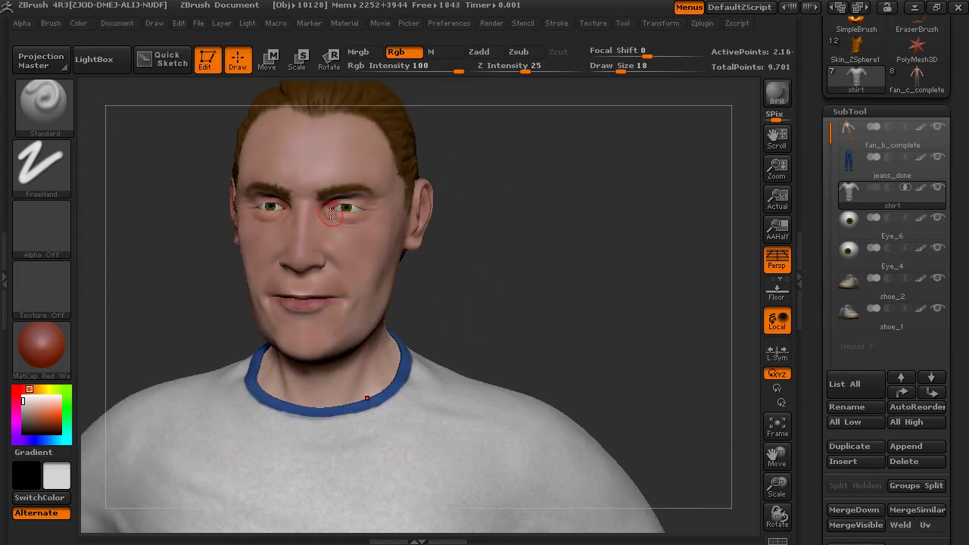
alt+drag(556, 364, 575, 103)
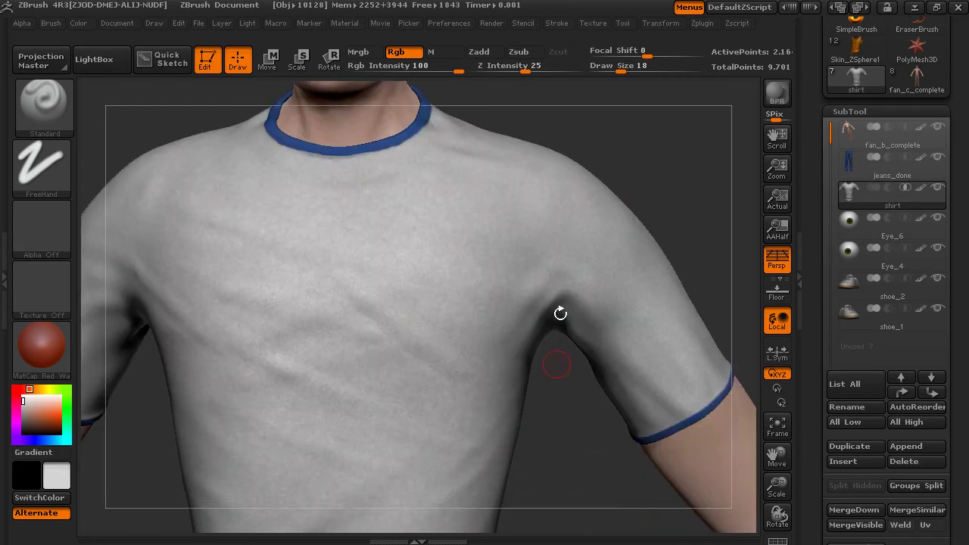
mouse_move(548, 490)
alt+mouse_down()
mouse_move(530, 447)
mouse_move(506, 165)
mouse_move(515, 370)
mouse_move(461, 220)
alt+mouse_up()
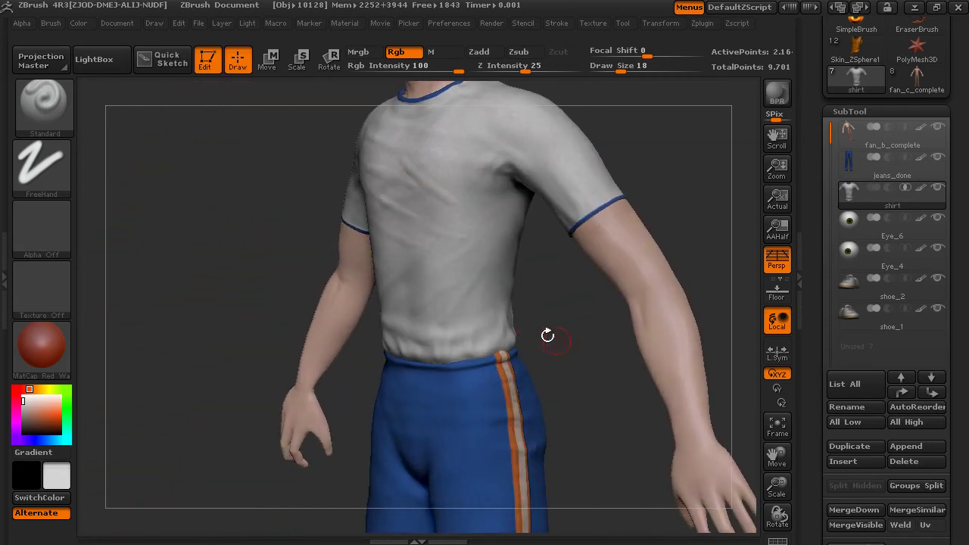
alt+drag(547, 336, 552, 250)
drag(587, 393, 752, 391)
alt+drag(468, 356, 555, 462)
Import the image teamShirt.jpg as a texture
click(585, 23)
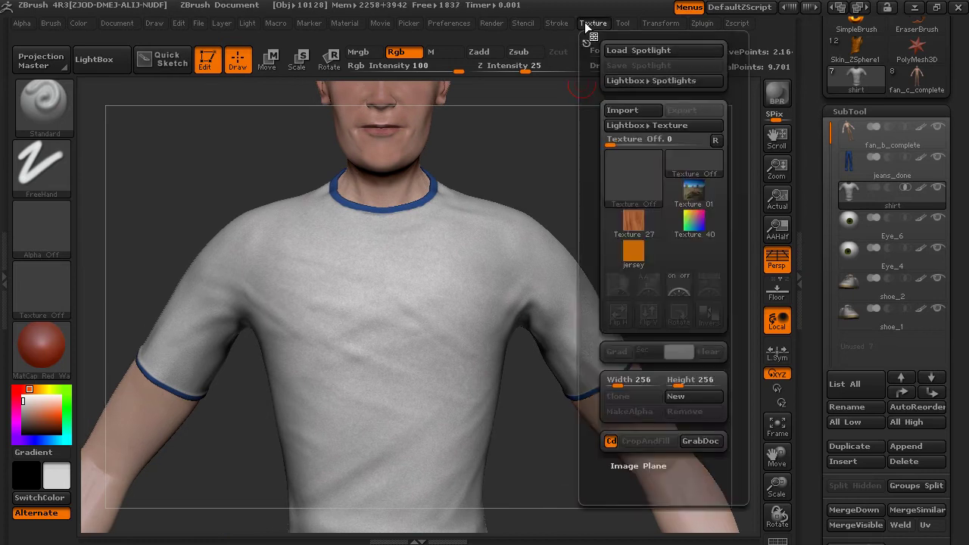
click(623, 108)
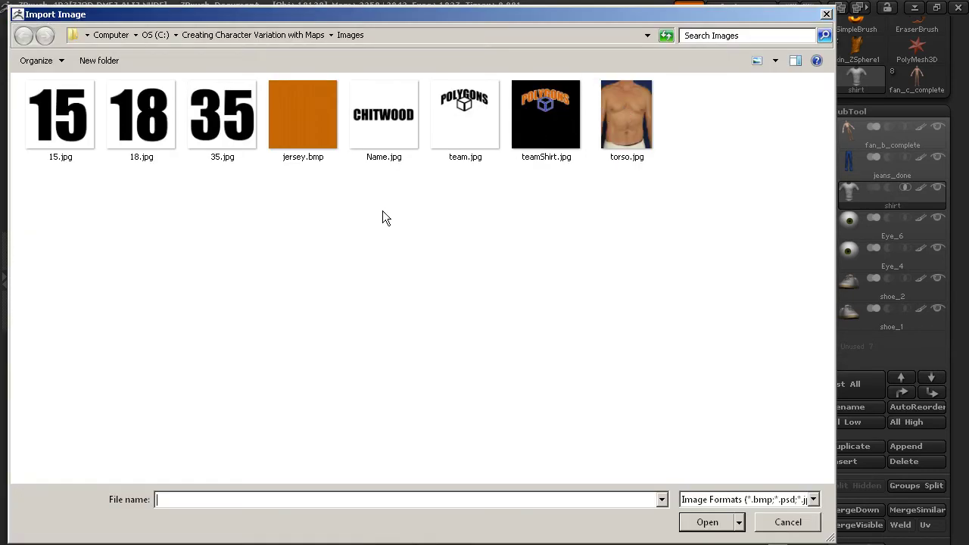
click(545, 127)
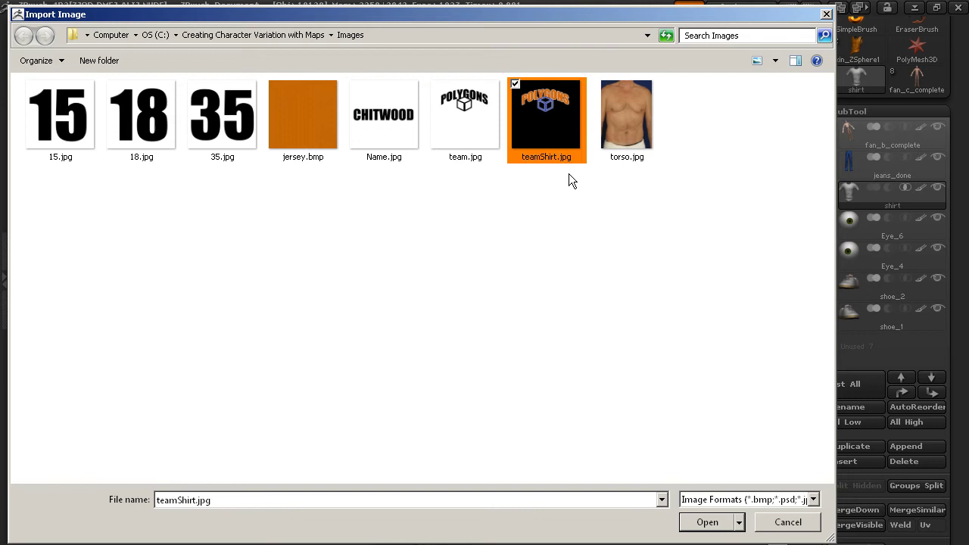
click(725, 528)
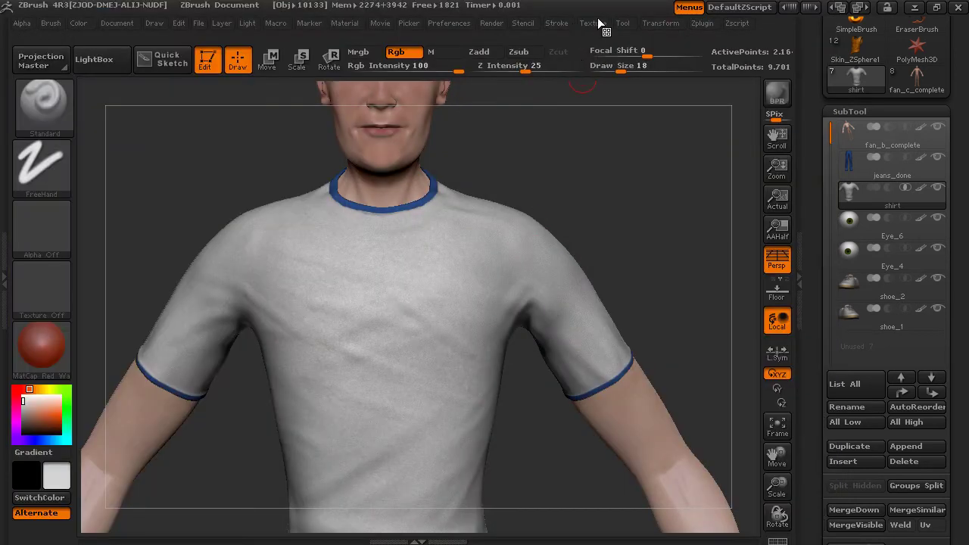
Select the teamShirt texture, add it to Spotlight and hide LightBox
click(596, 22)
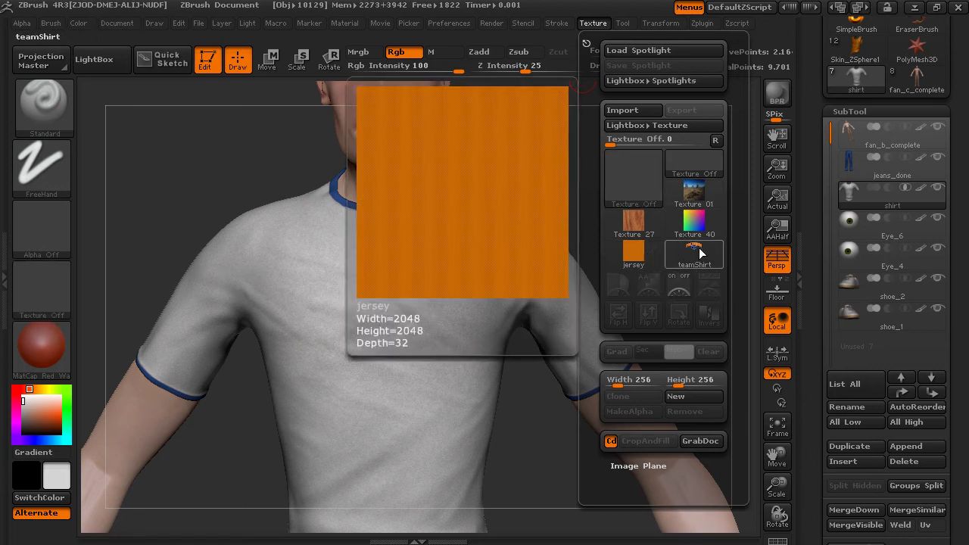
click(702, 262)
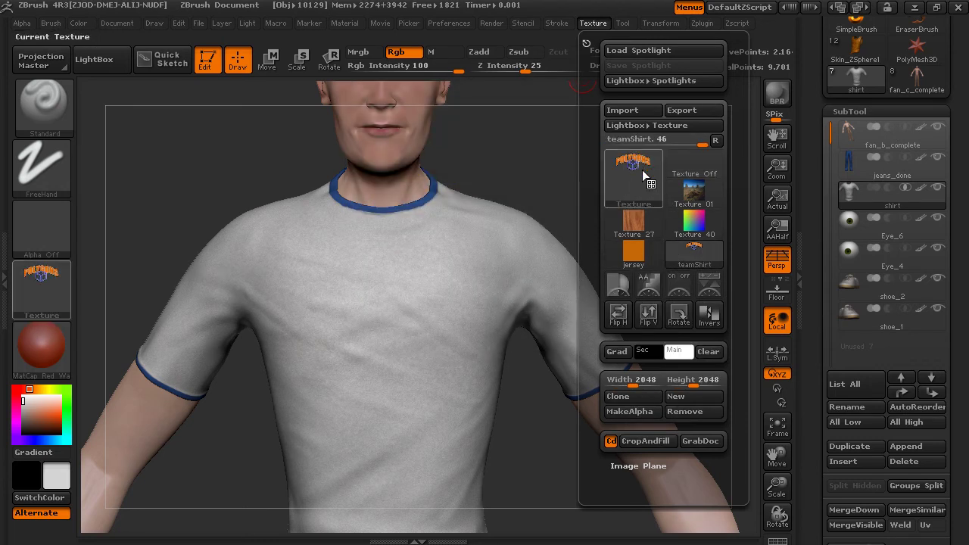
click(709, 284)
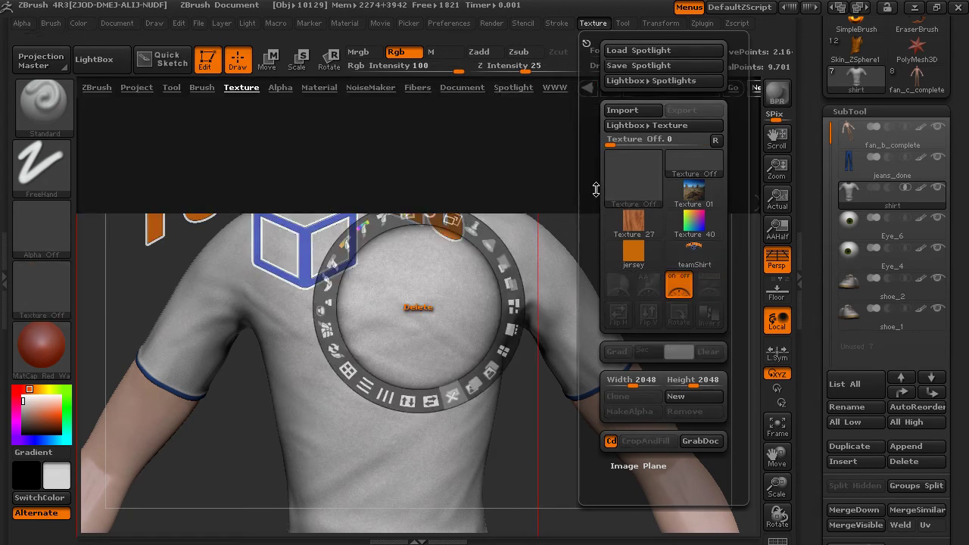
click(119, 68)
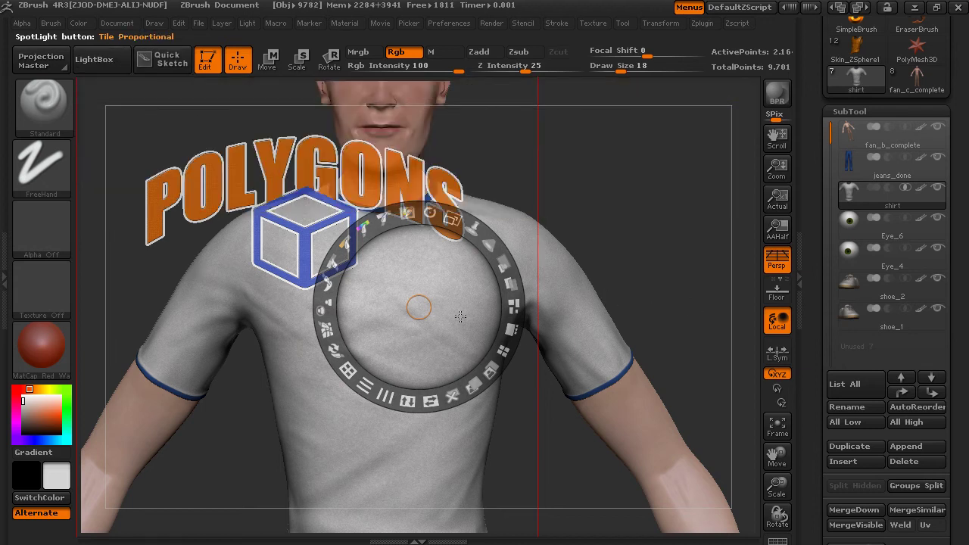
Scale down the POLYGONS logo in Spotlight and position it centred on the T-shirt's chest
drag(460, 316, 520, 378)
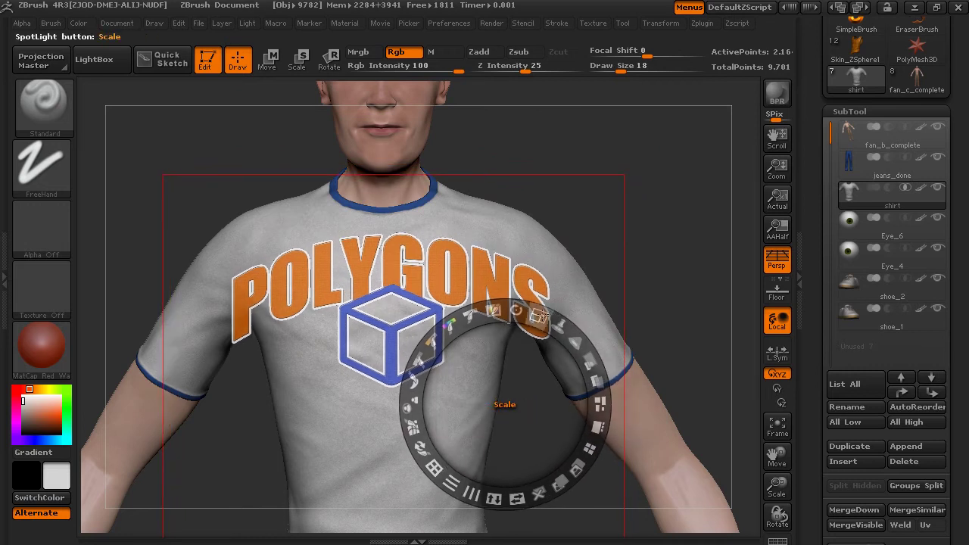
drag(539, 316, 567, 290)
drag(591, 345, 512, 325)
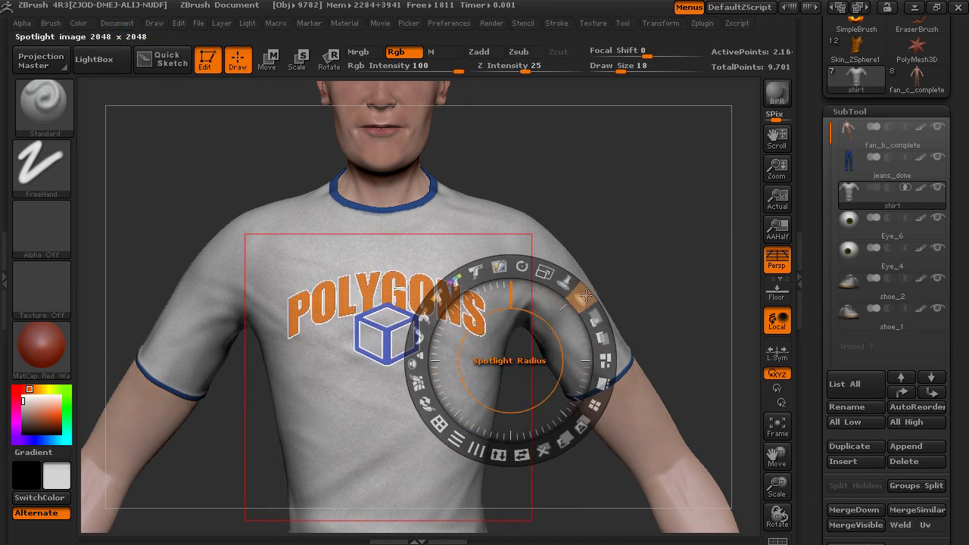
drag(586, 295, 580, 326)
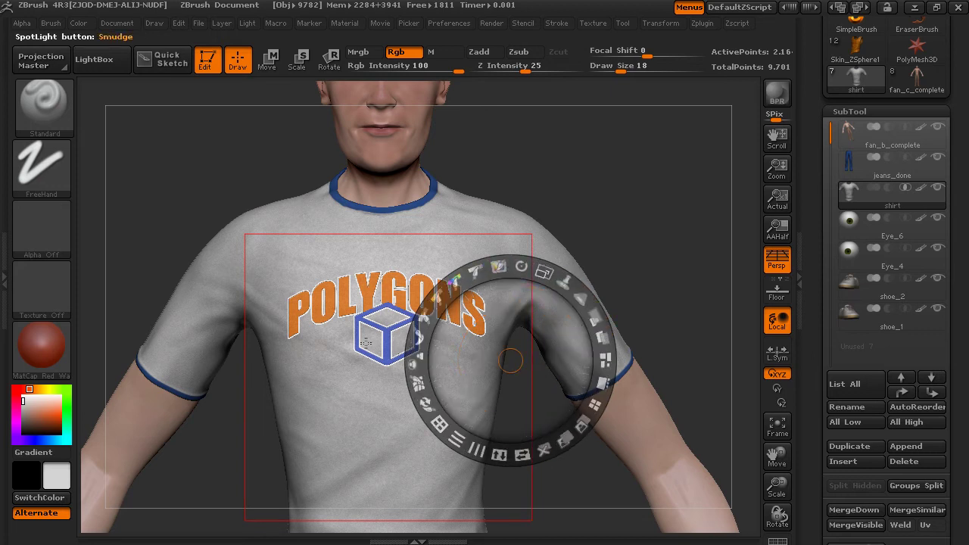
Paint the POLYGONS logo through Spotlight onto the T-shirt's chest with draw size 53, and turn Spotlight off
key(z)
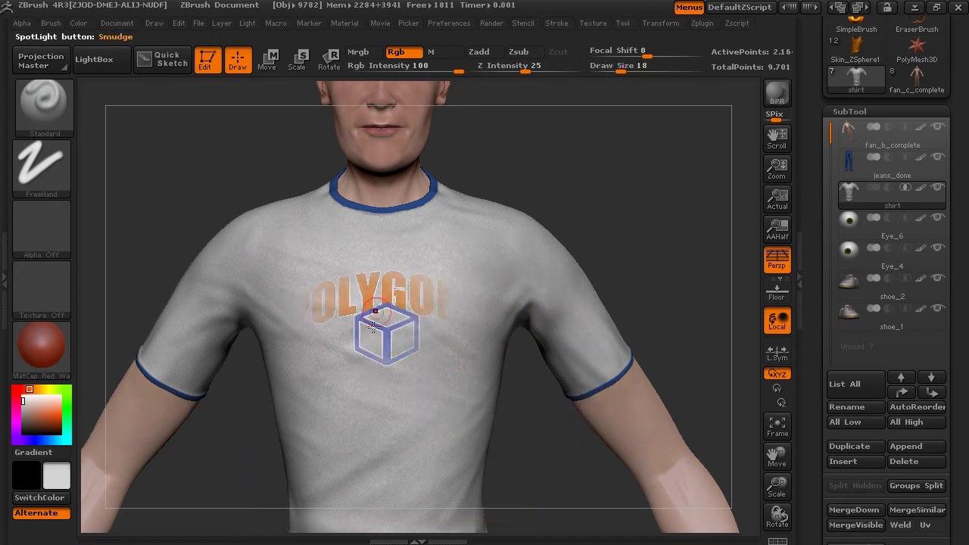
key(shift+z)
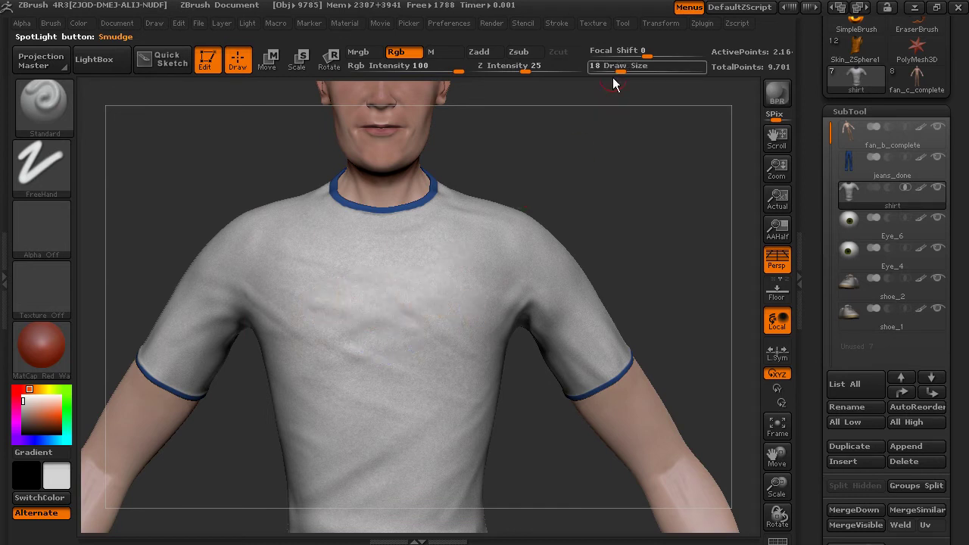
drag(621, 68, 632, 69)
mouse_move(390, 312)
mouse_down()
mouse_move(358, 303)
mouse_move(364, 306)
mouse_move(349, 288)
mouse_move(313, 305)
mouse_move(477, 318)
mouse_move(407, 356)
mouse_up()
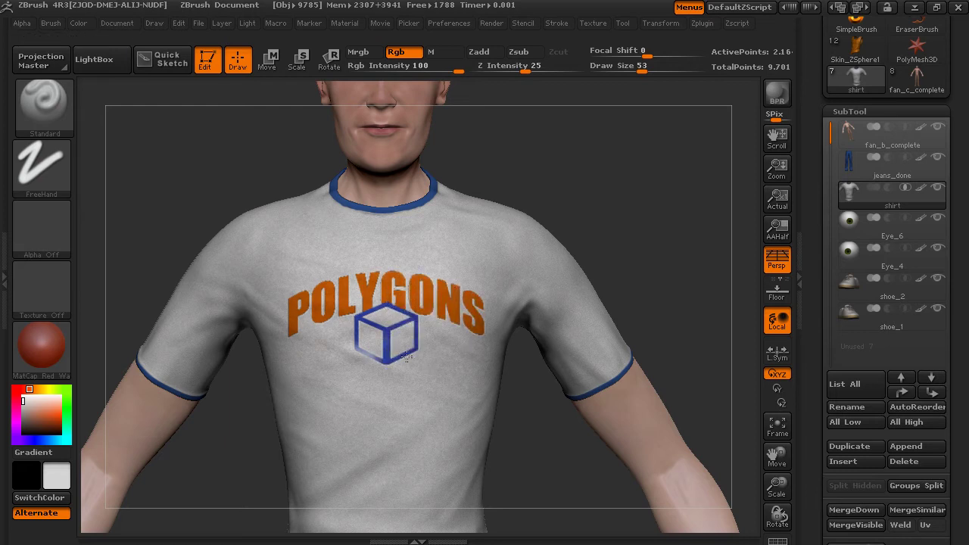
key(shift+z)
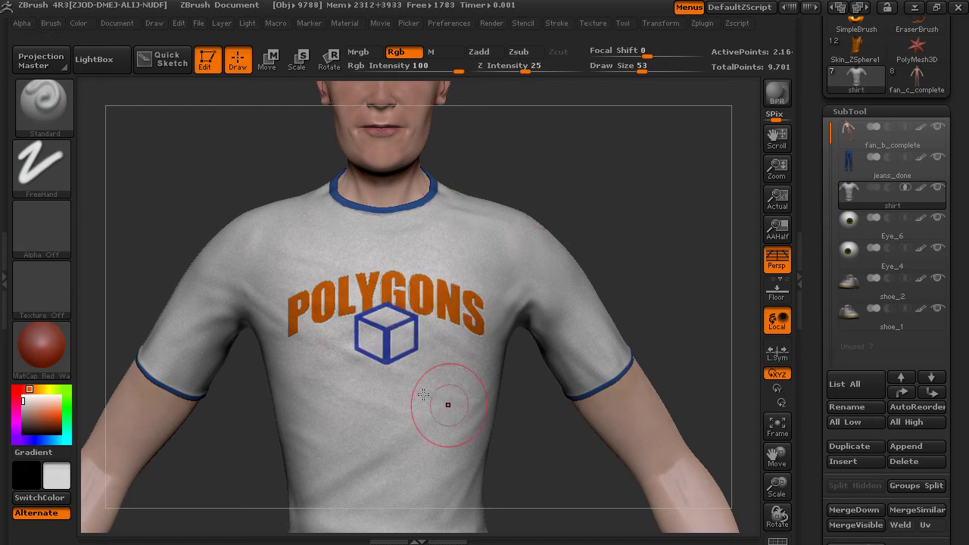
Turn Spotlight back on, shift its logo image toward the shoulder, and switch Spotlight off again
key(shift+z)
drag(502, 323, 566, 291)
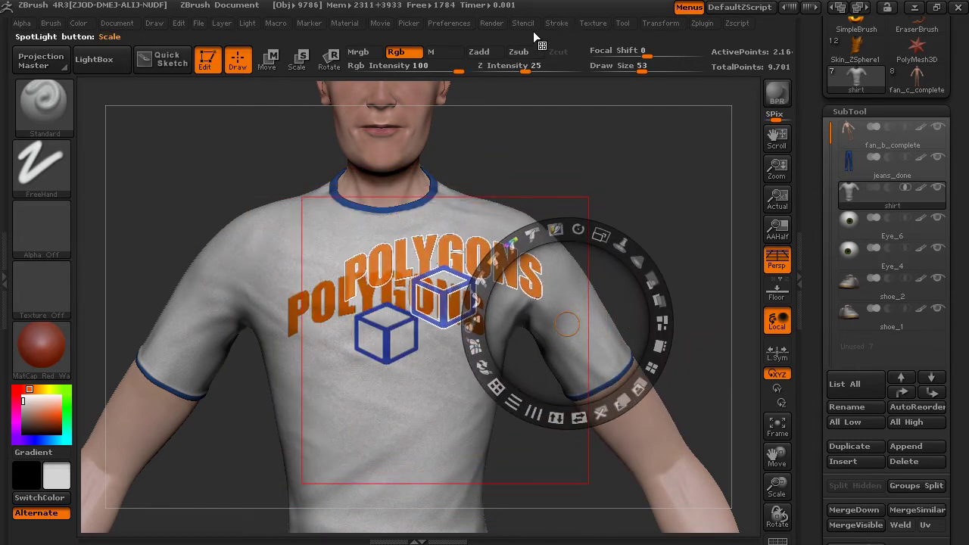
click(501, 24)
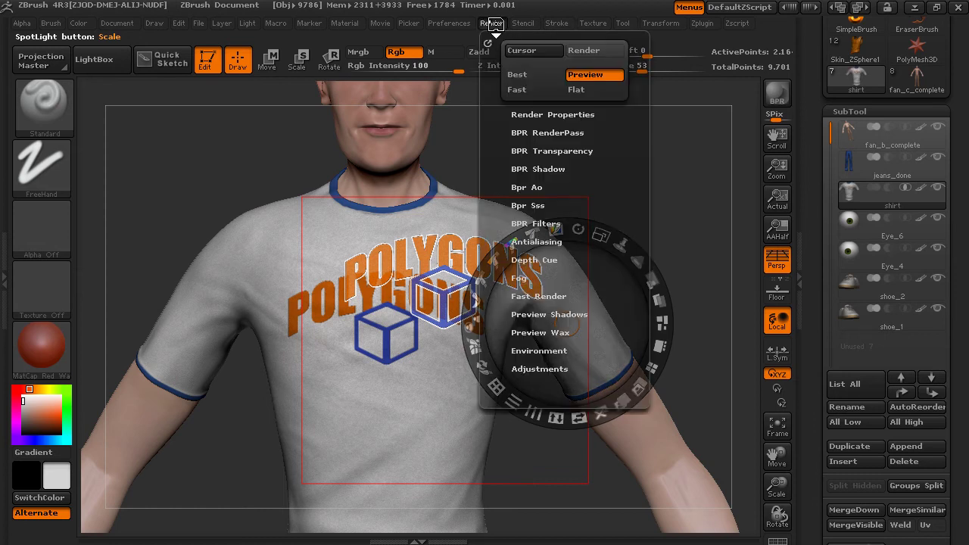
click(601, 23)
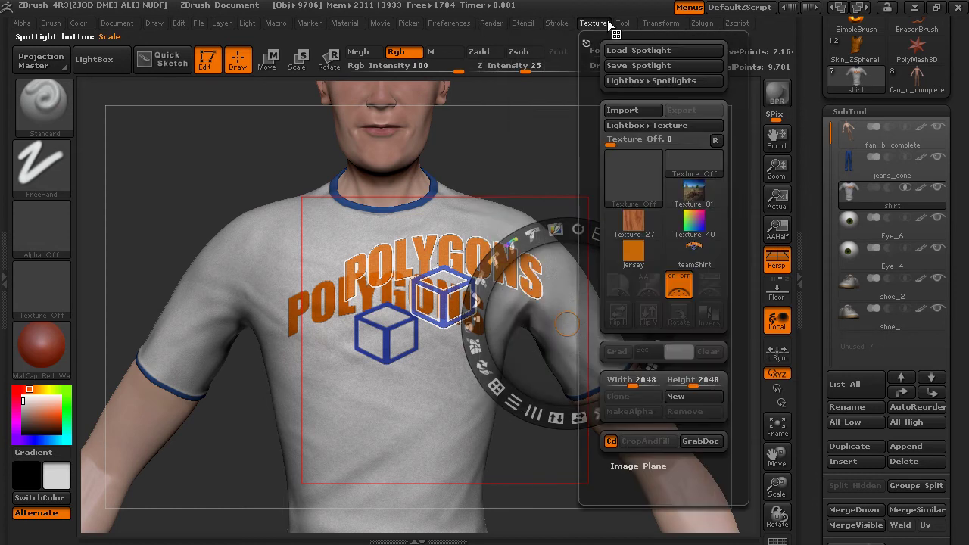
click(684, 288)
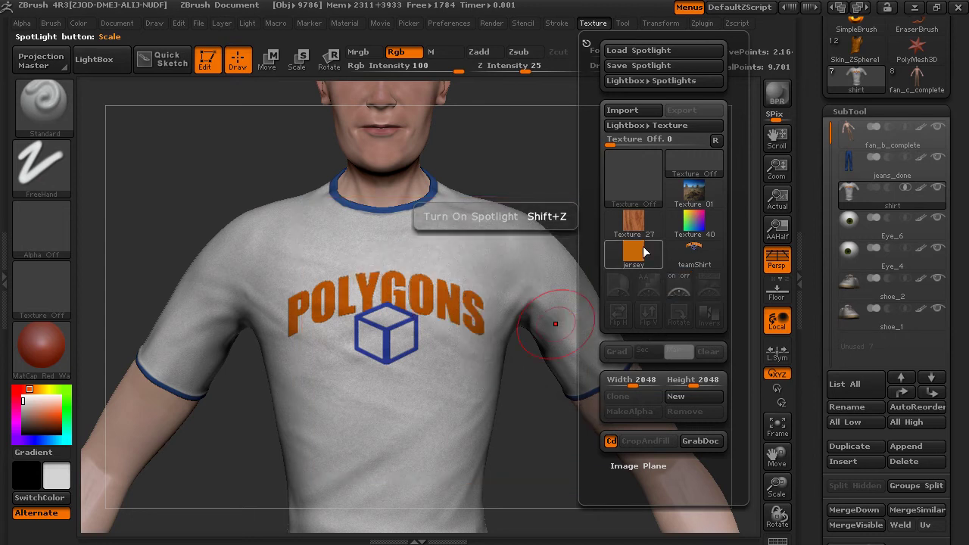
Switch to the fan_c_complete character and examine its upper body and face from the front
drag(576, 178, 631, 230)
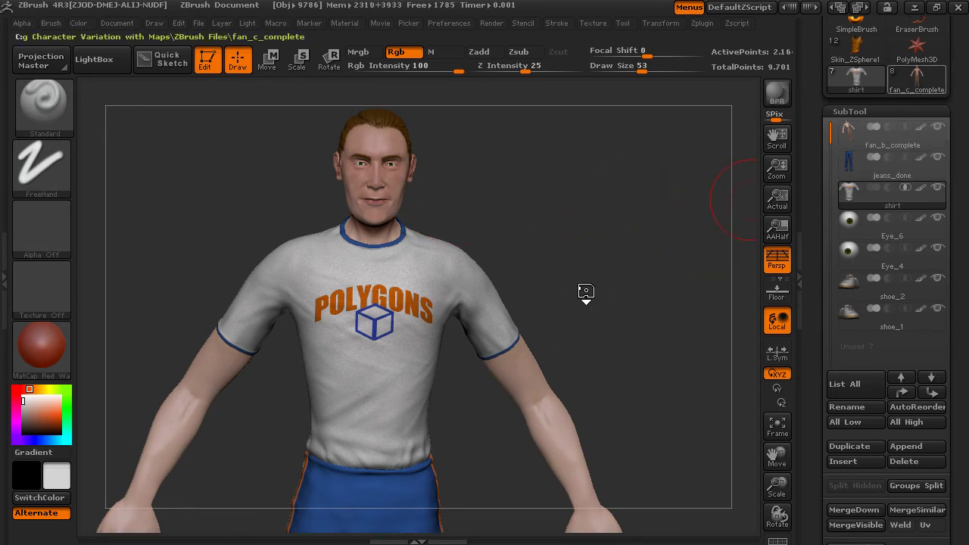
mouse_move(626, 280)
mouse_down()
mouse_move(588, 268)
mouse_move(537, 116)
mouse_move(567, 214)
mouse_move(567, 251)
mouse_move(616, 281)
mouse_move(392, 309)
mouse_up()
drag(313, 396, 227, 387)
shift+drag(623, 430, 647, 420)
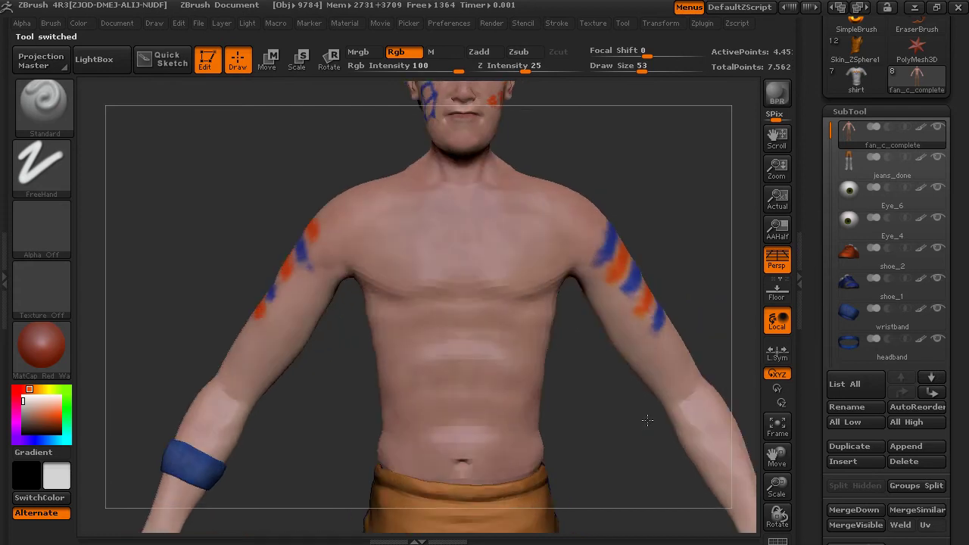
alt+drag(689, 181, 681, 282)
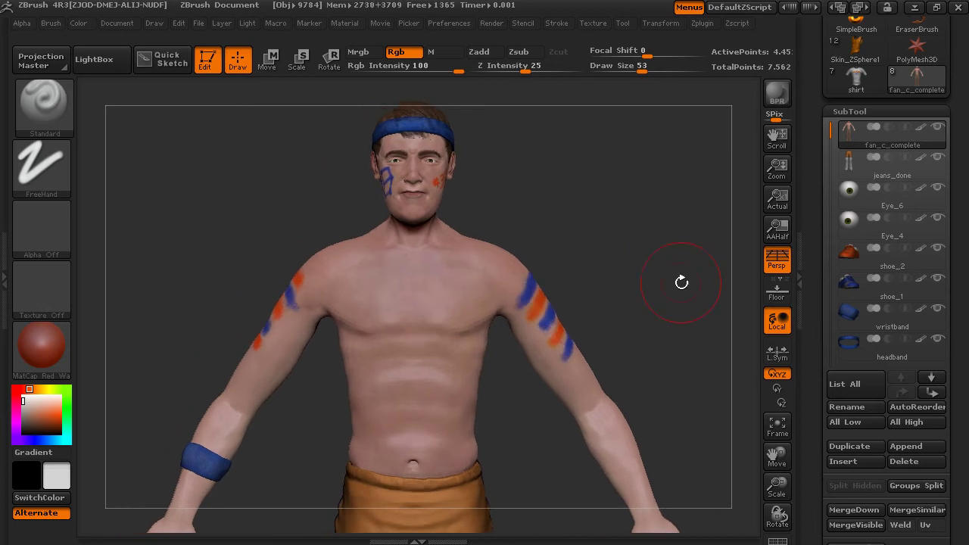
Import torso.jpg as a texture, add it to Spotlight, and hide the LightBox browser
click(595, 24)
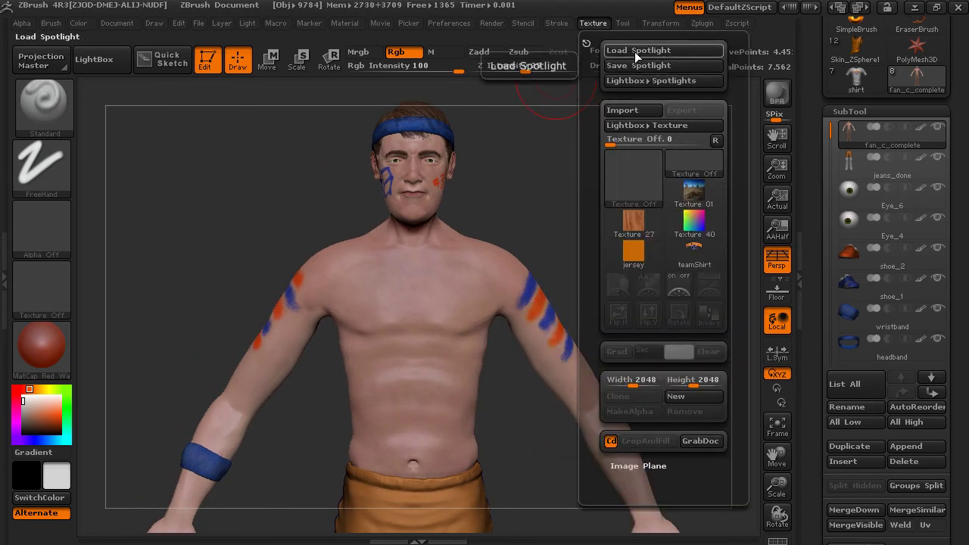
click(620, 110)
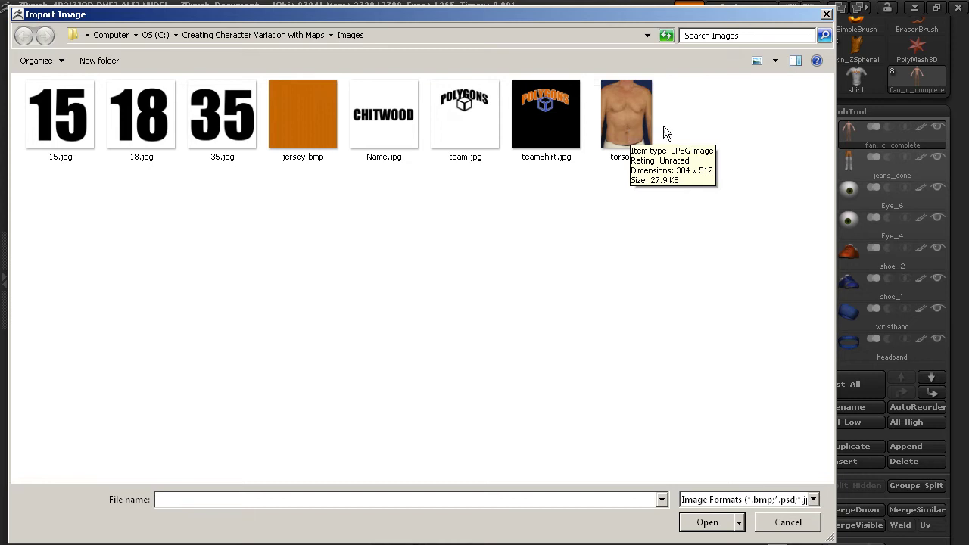
click(633, 120)
click(722, 527)
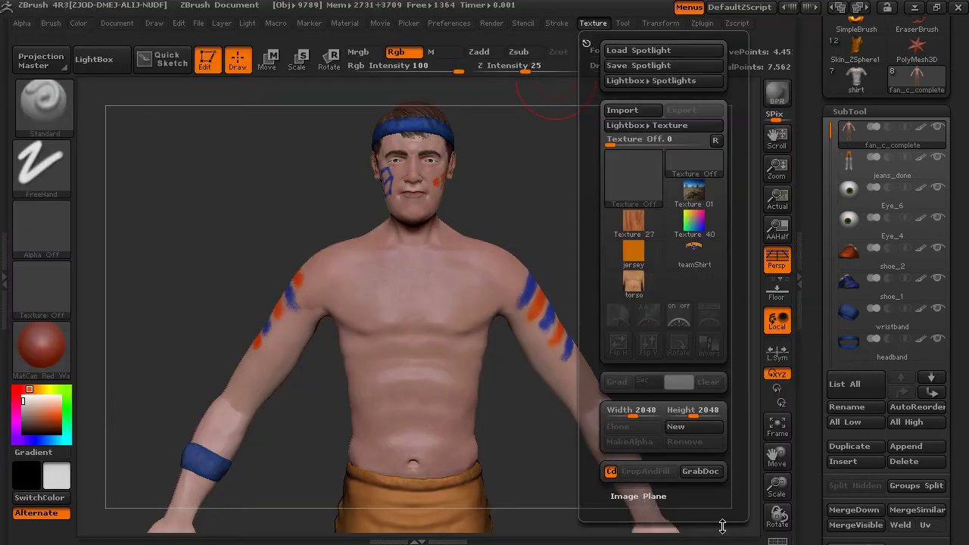
click(632, 281)
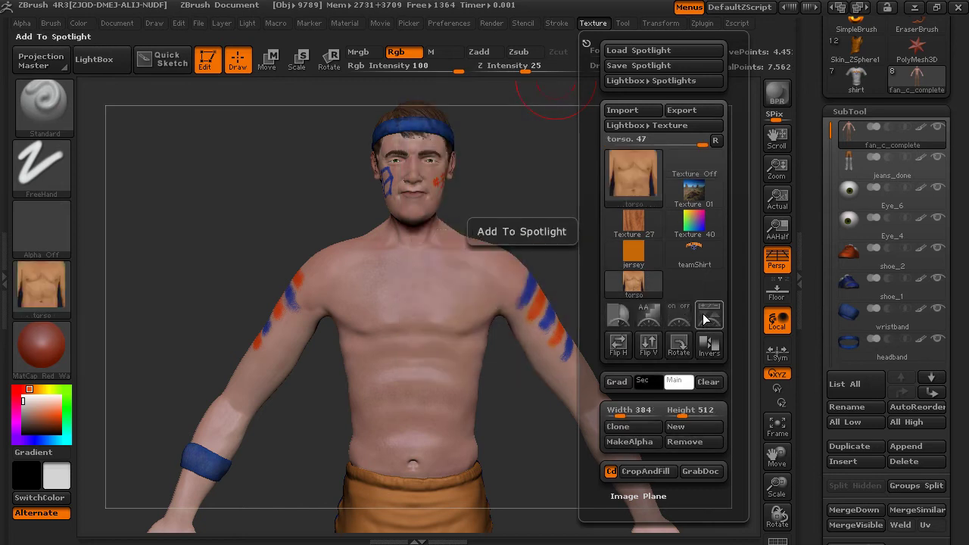
click(707, 316)
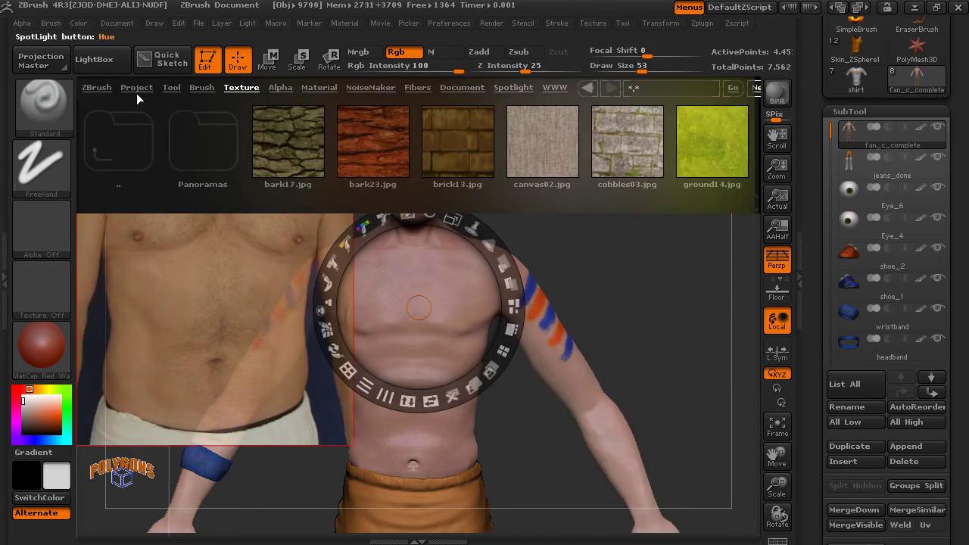
click(102, 60)
Position the torso photo over the character's chest and test its projection on the shoulder through Spotlight
drag(238, 266, 434, 351)
drag(621, 294, 655, 214)
key(shift+z)
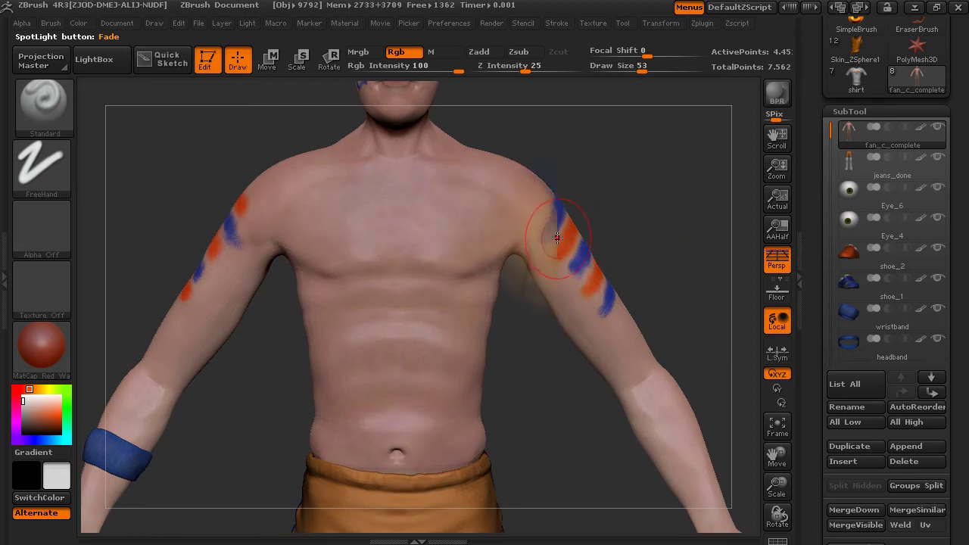
key(shift+z)
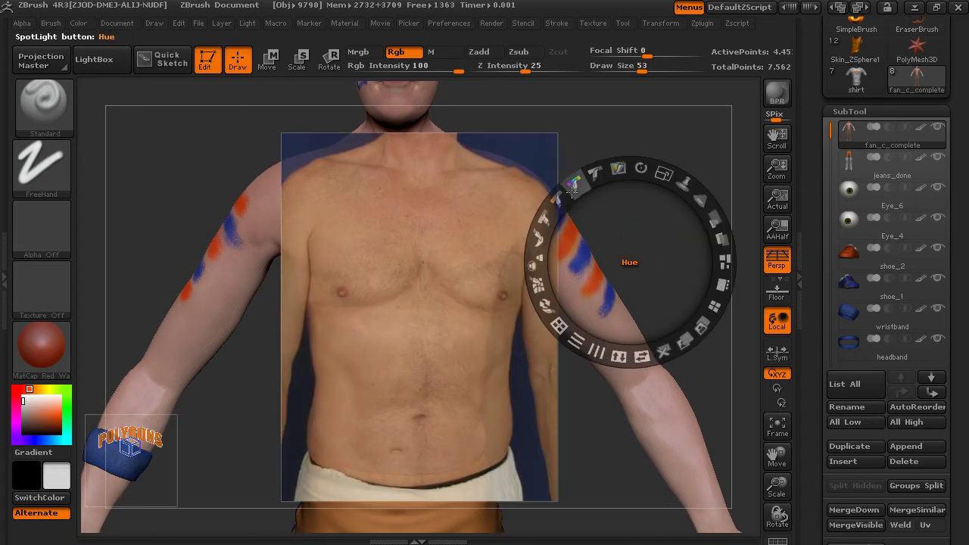
Adjust the torso photo's hue and saturation in Spotlight to match the character's skin tone
drag(576, 184, 566, 193)
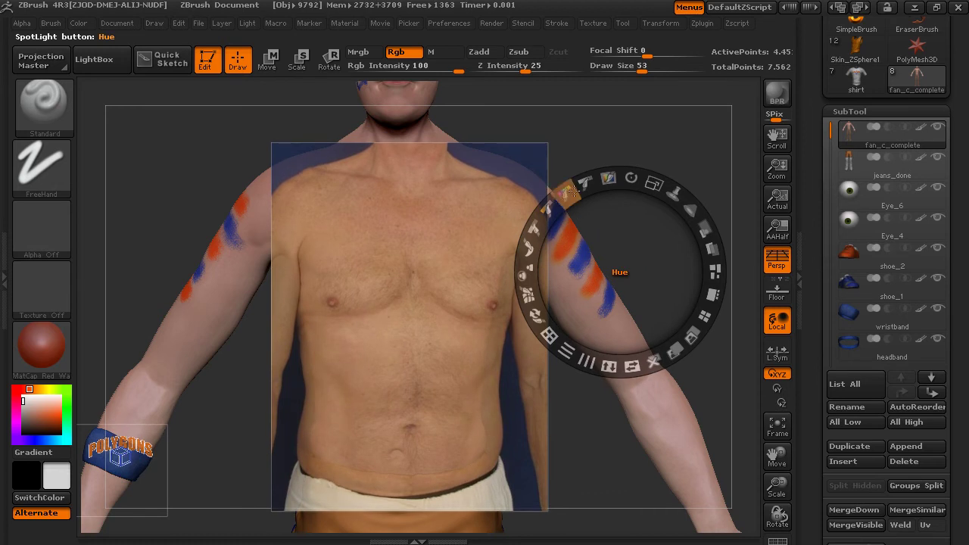
mouse_move(566, 193)
mouse_down()
mouse_move(421, 189)
mouse_move(397, 215)
mouse_up()
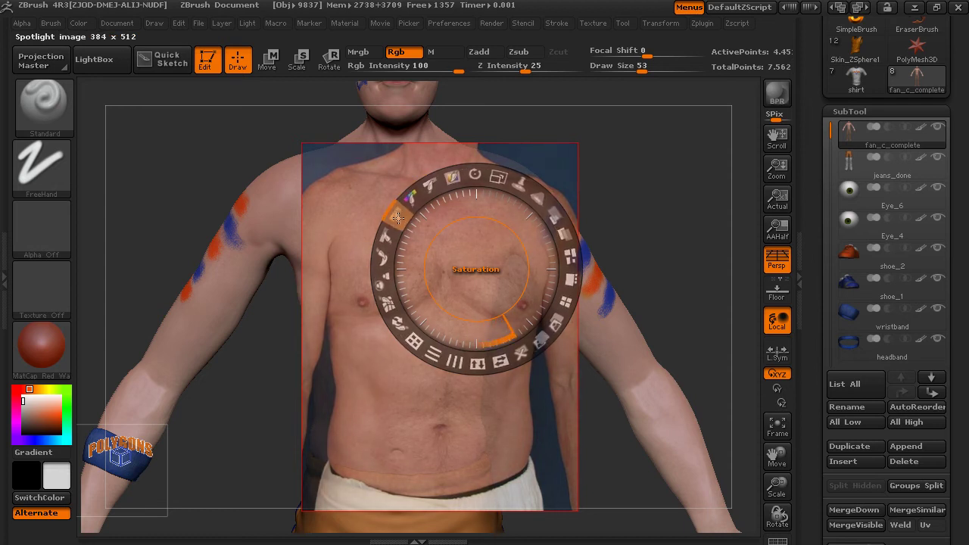
drag(395, 222, 394, 222)
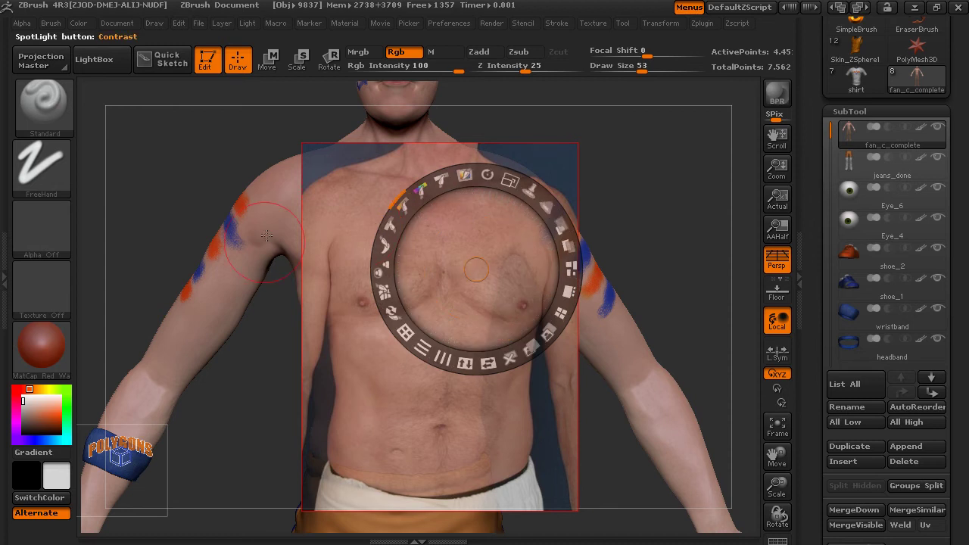
Reduce the torso photo's opacity and move it into alignment with the character's chest and navel
drag(503, 225, 481, 222)
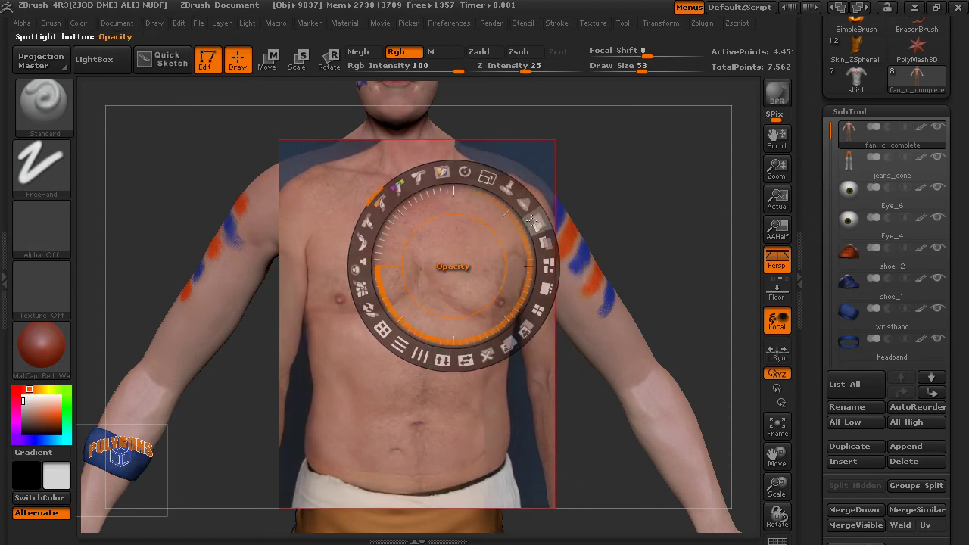
drag(534, 219, 474, 261)
mouse_move(477, 306)
mouse_down()
mouse_move(454, 293)
mouse_move(477, 292)
mouse_move(489, 318)
mouse_move(469, 288)
mouse_move(477, 291)
mouse_up()
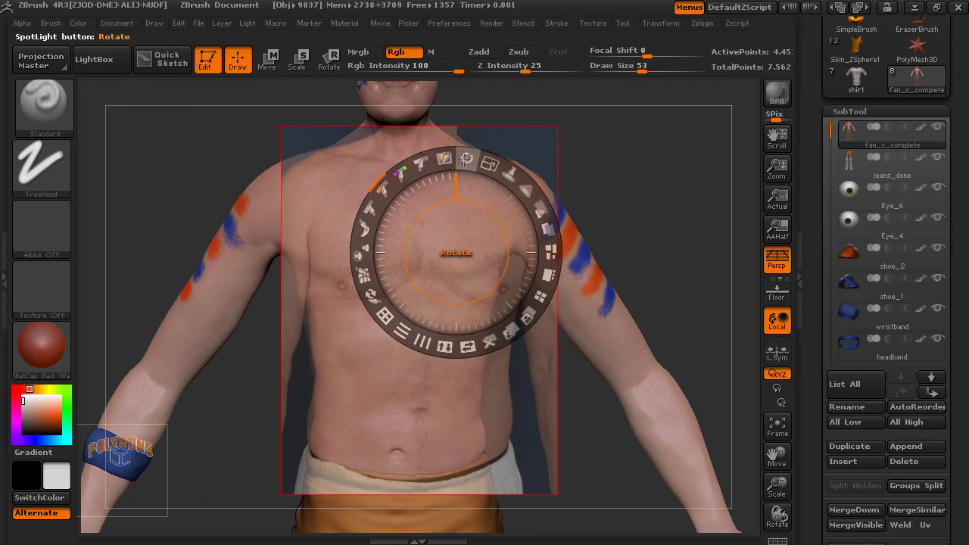
Rotate the torso photo slightly counterclockwise, refit it over the chest, and move the Spotlight dial off the torso
mouse_move(467, 159)
drag(467, 161, 462, 160)
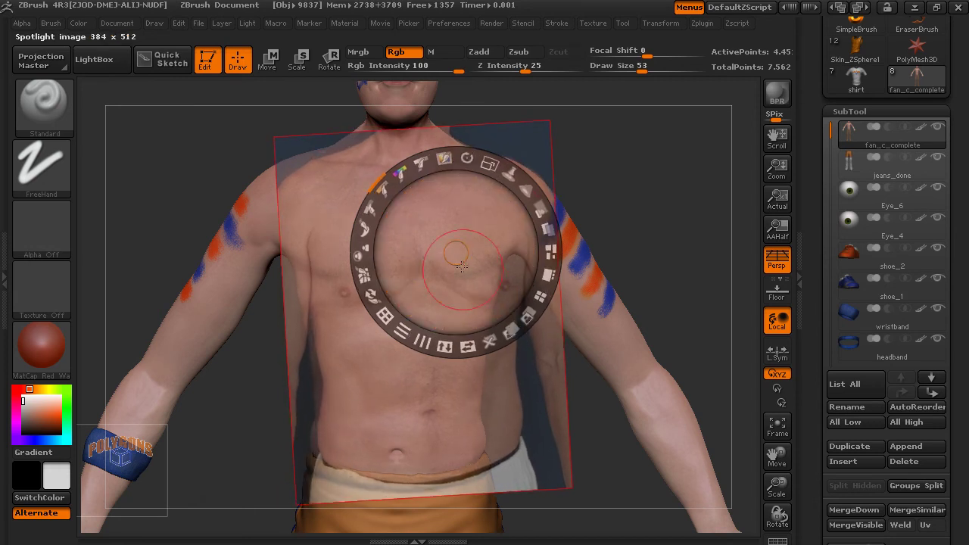
drag(476, 294, 469, 287)
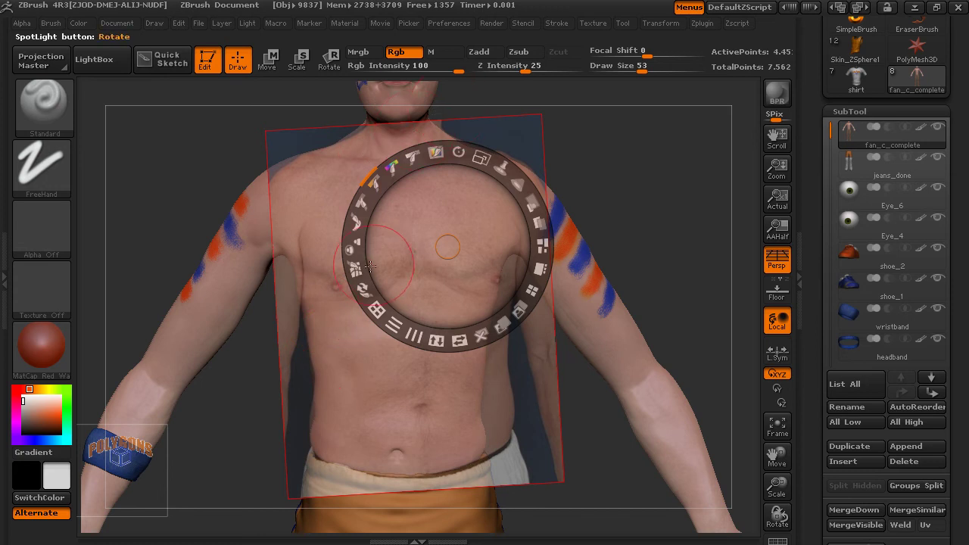
drag(451, 249, 607, 262)
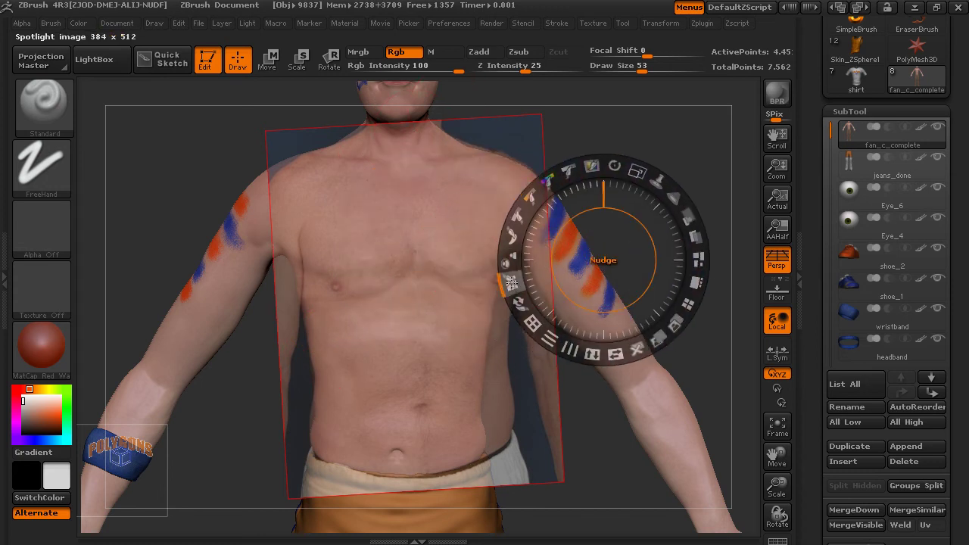
Nudge the torso photo with draw size 78 so its features line up with the modelled chest and abdomen
click(510, 282)
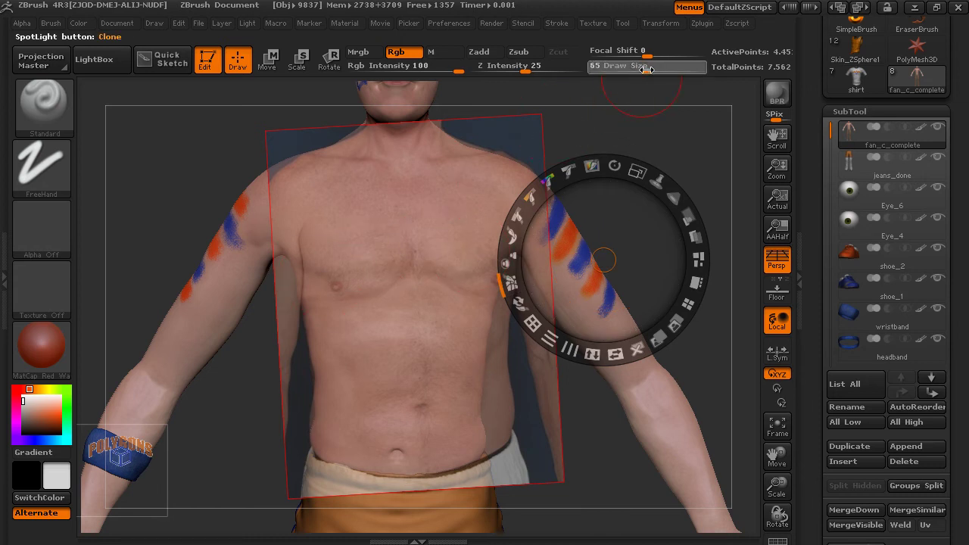
drag(642, 70, 653, 69)
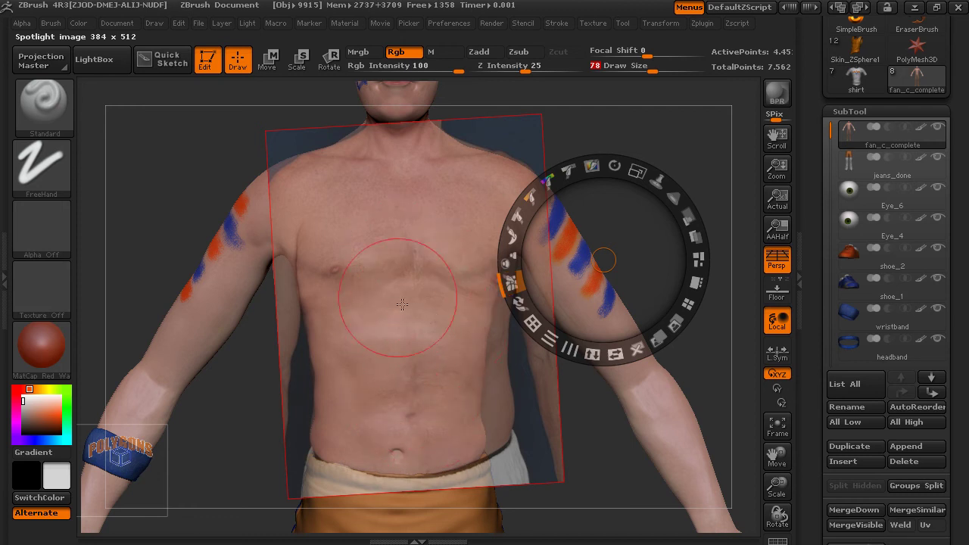
key(s)
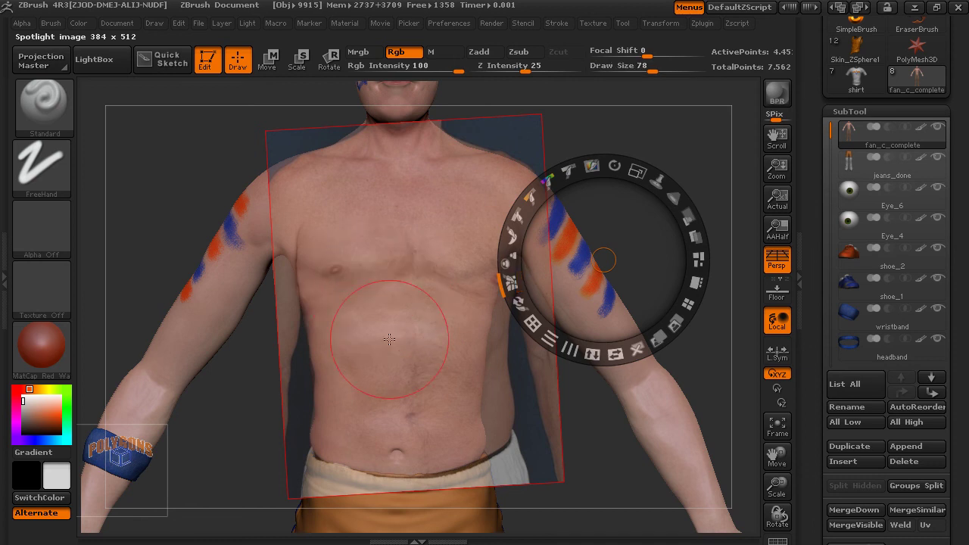
Paint the torso photo's skin detail onto the chest with draw size 37 and RGB intensity 96
key(shift+z)
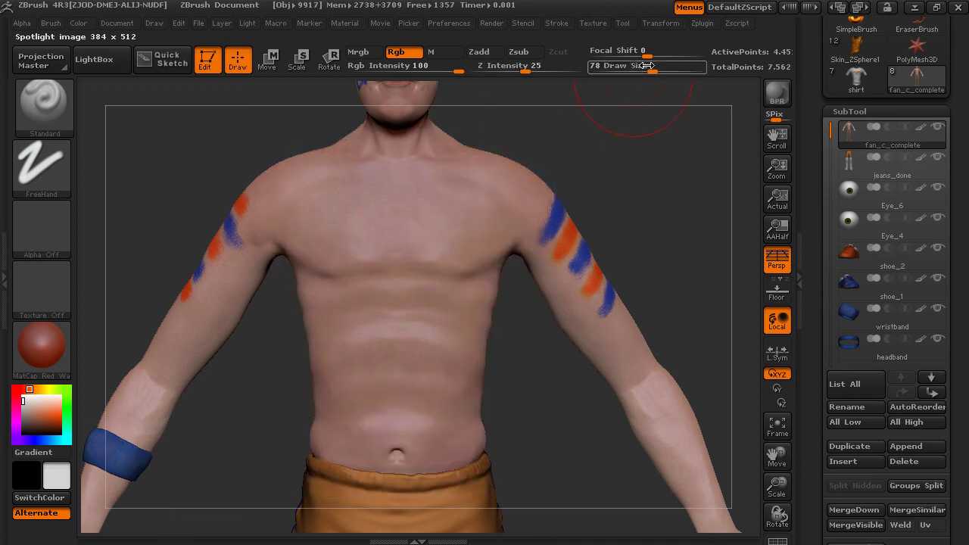
drag(646, 66, 634, 68)
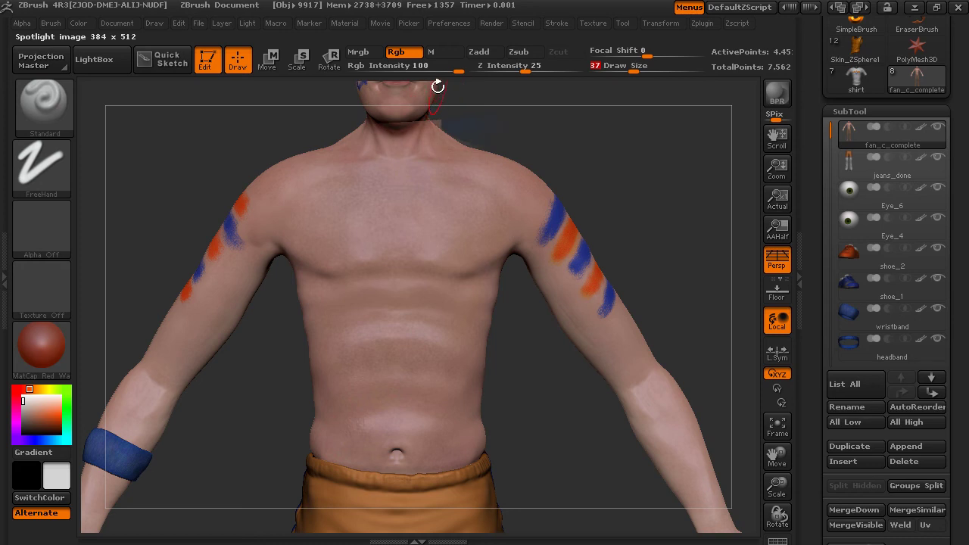
drag(458, 68, 457, 67)
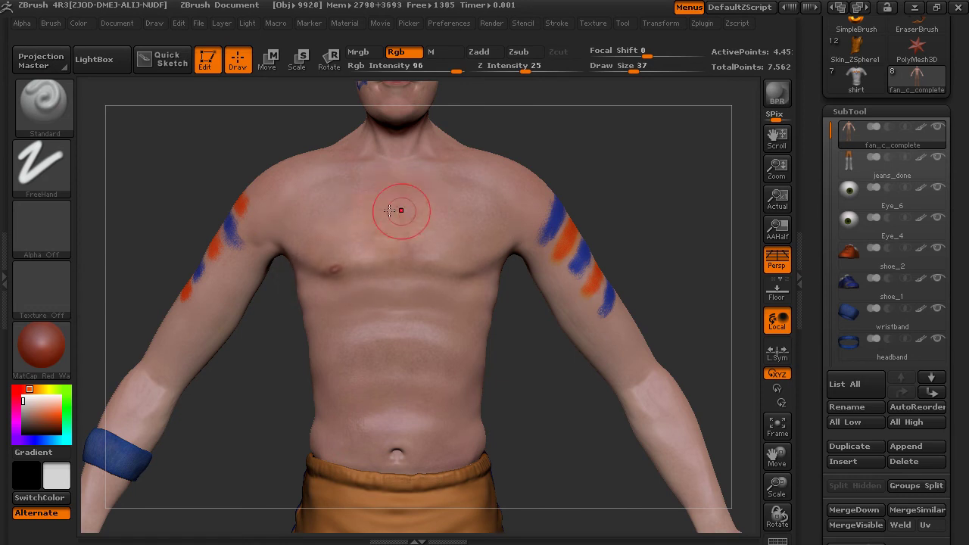
Undo the one-sided chest painting and repaint both nipples with symmetry turned on
key(ctrl)
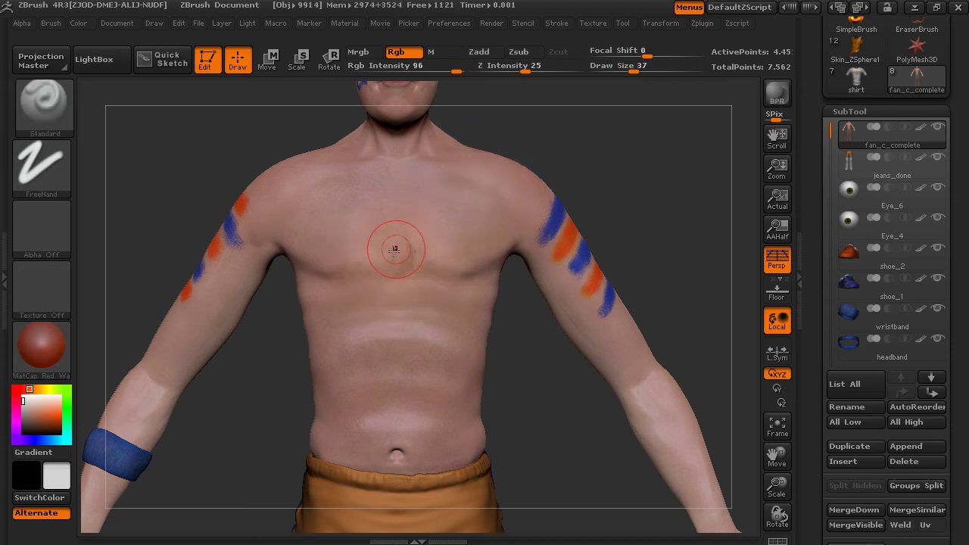
click(661, 22)
click(713, 365)
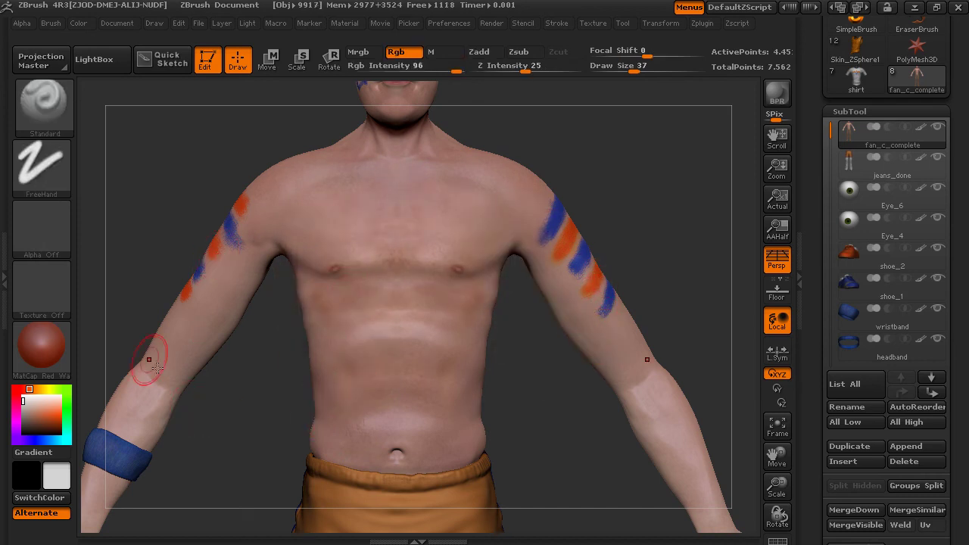
Set up a Color Spray stroke with Alpha 07 and a skin colour sampled from the abdomen for toning the torso
mouse_move(65, 388)
mouse_down()
mouse_move(219, 396)
mouse_move(331, 368)
mouse_move(318, 359)
mouse_up()
click(42, 166)
click(364, 183)
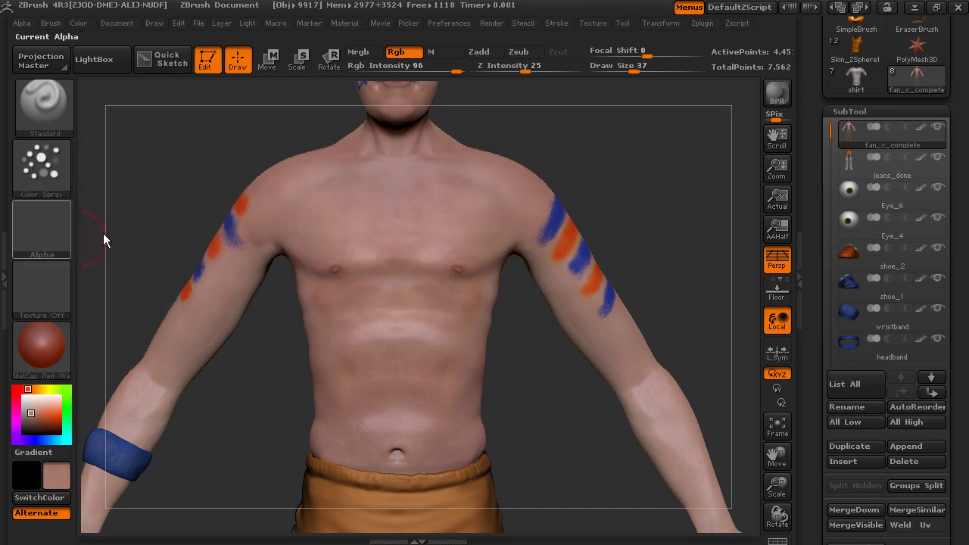
click(46, 224)
click(546, 297)
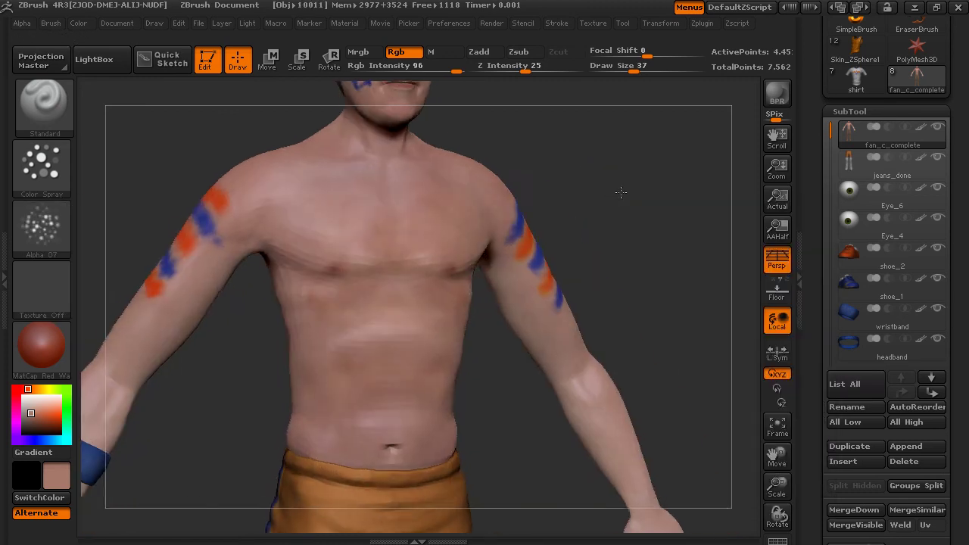
alt+drag(496, 399, 492, 433)
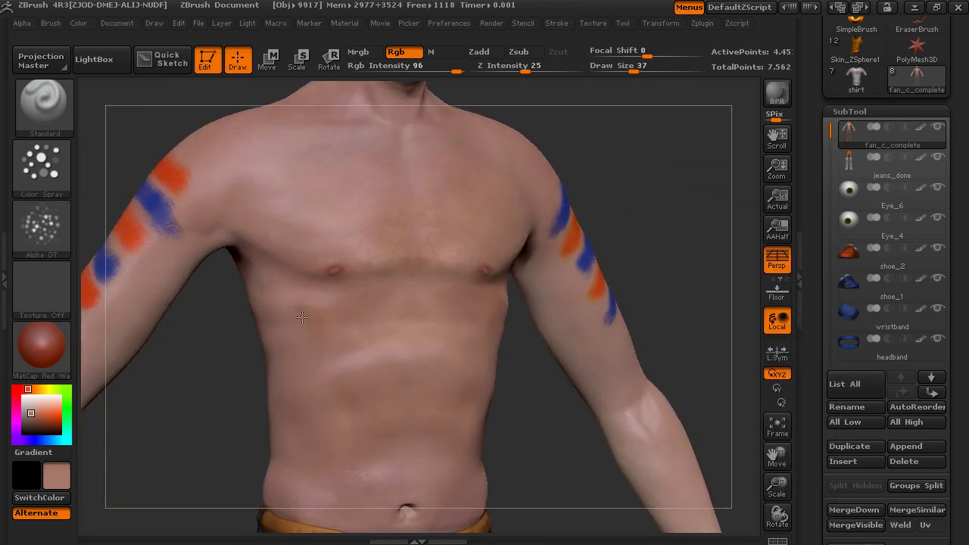
drag(554, 448, 534, 452)
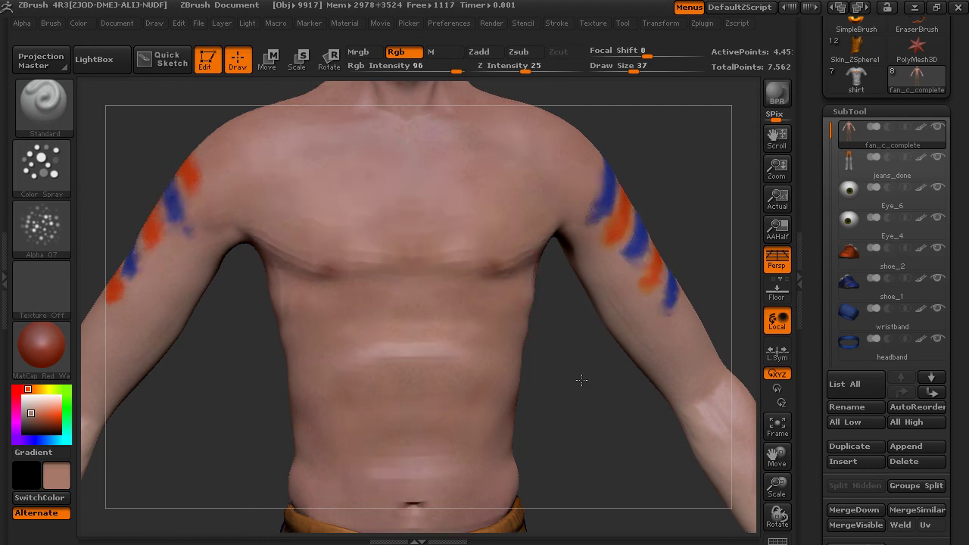
alt+drag(579, 379, 591, 221)
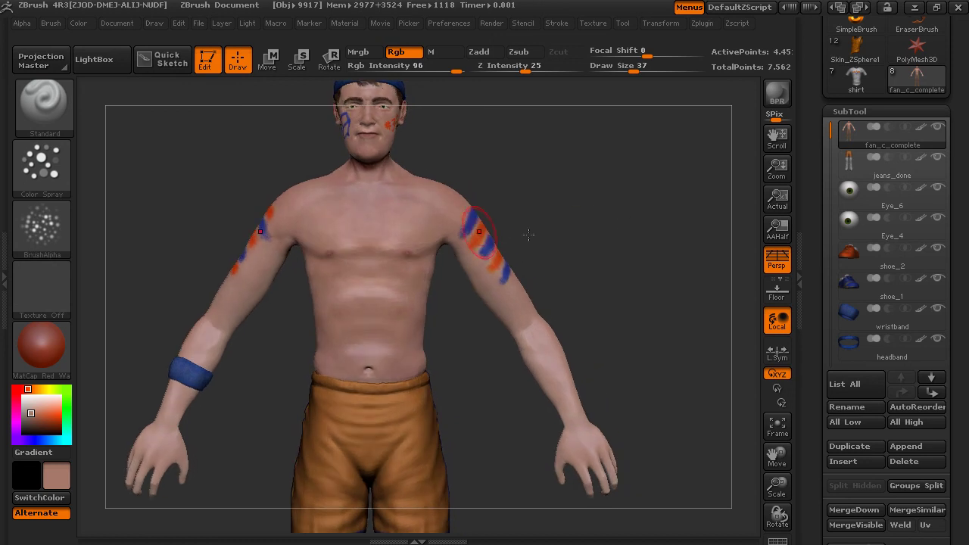
Turn off symmetry and sample the blue from the painted upper-arm stripe as the main colour
click(657, 23)
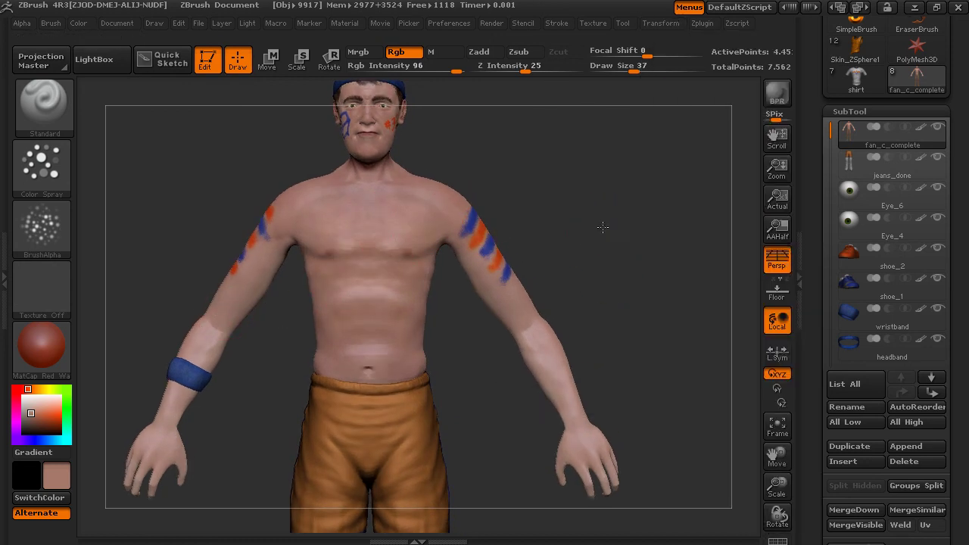
alt+drag(601, 227, 589, 291)
drag(59, 417, 501, 205)
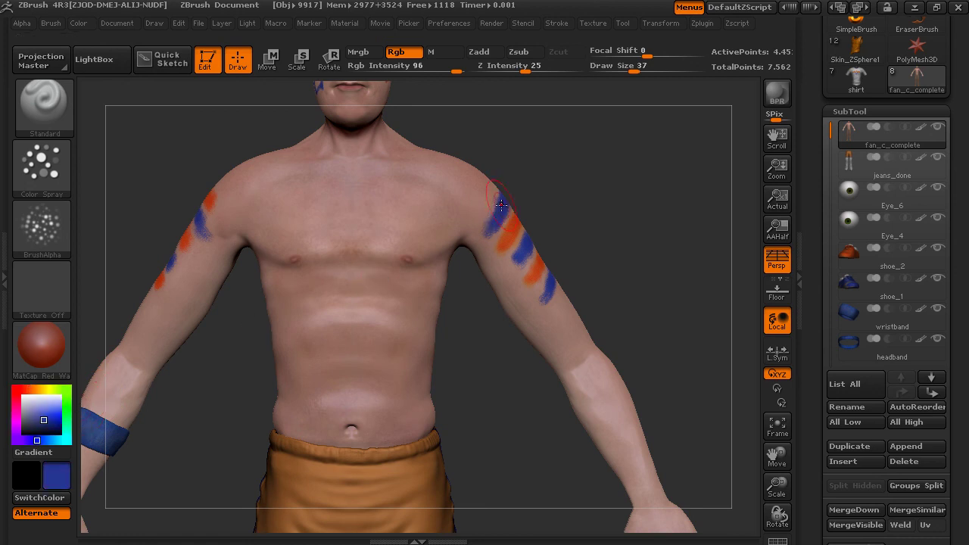
Switch the brush to a FreeHand stroke with Alpha 23
click(49, 154)
click(246, 181)
alt+drag(130, 171, 46, 225)
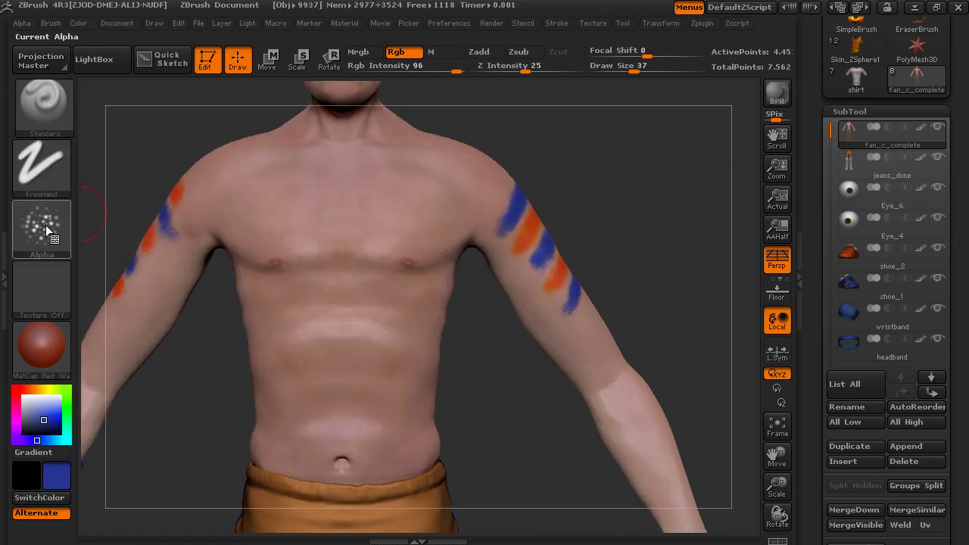
click(42, 225)
click(788, 330)
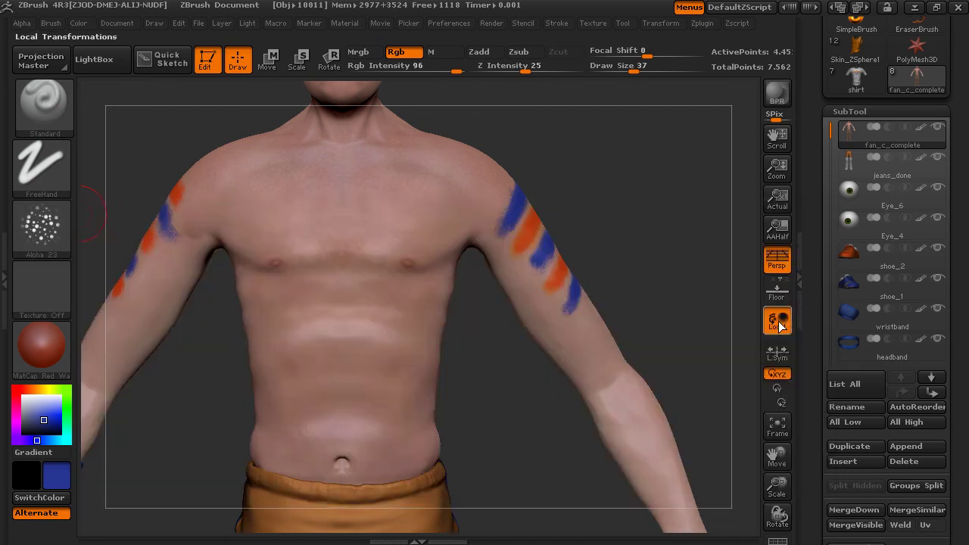
Enable Zadd at Z intensity 9, and set the brush's focal shift to -68 and draw size to 31
alt+drag(504, 366, 545, 336)
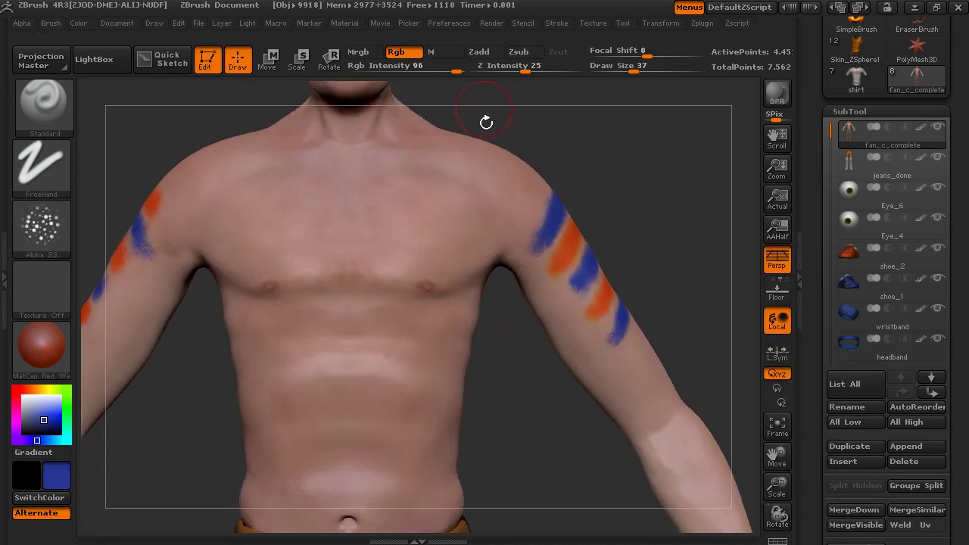
click(482, 53)
drag(524, 67, 503, 67)
alt+drag(634, 137, 640, 175)
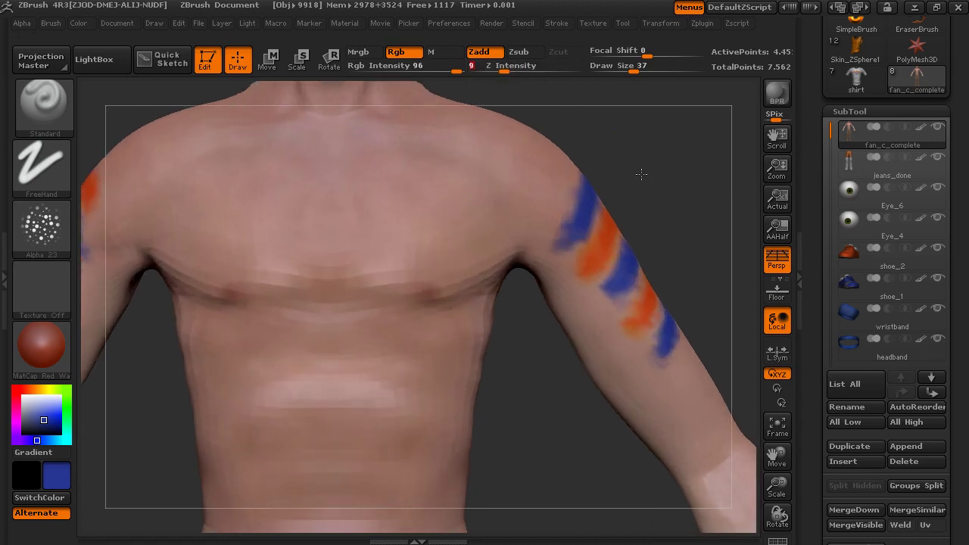
mouse_move(637, 68)
mouse_down()
mouse_move(631, 52)
mouse_move(608, 52)
mouse_up()
drag(638, 66, 631, 66)
alt+drag(638, 128, 707, 144)
mouse_move(593, 419)
alt+mouse_down()
mouse_move(562, 372)
mouse_move(536, 359)
alt+mouse_up()
drag(624, 69, 630, 69)
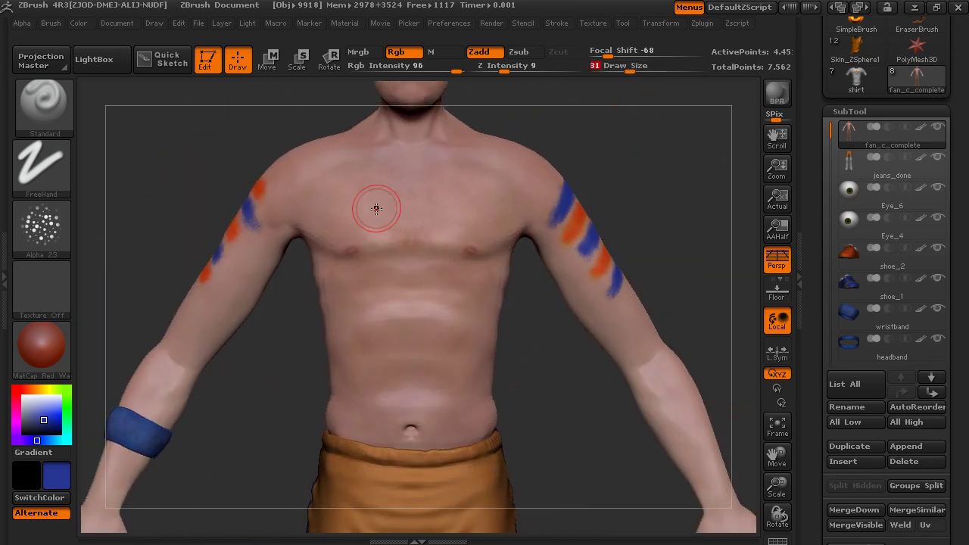
Paint a large blue letter P on the torso, its stem running from chest to navel level and its bowl curving across the chest
drag(369, 201, 374, 425)
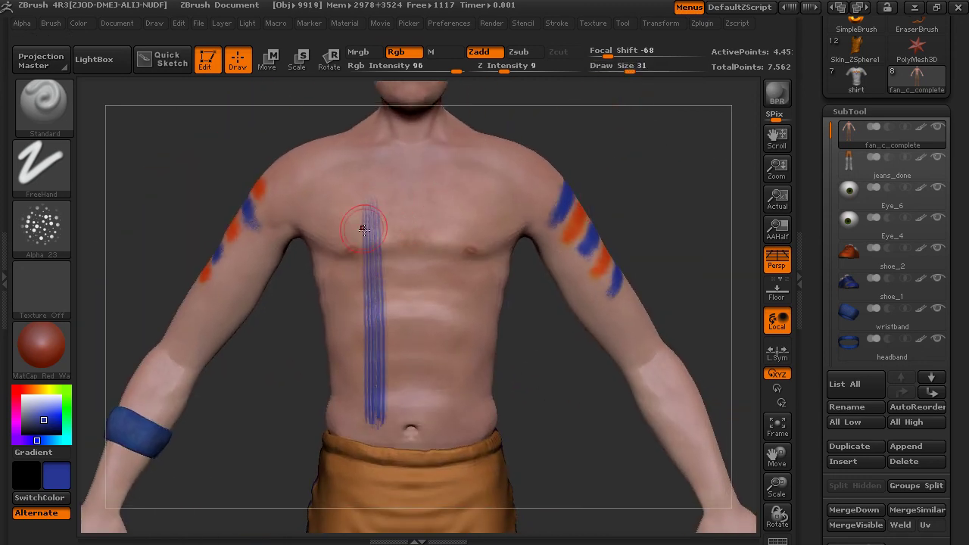
mouse_move(370, 244)
mouse_down()
mouse_move(374, 402)
mouse_move(369, 236)
mouse_move(376, 315)
mouse_up()
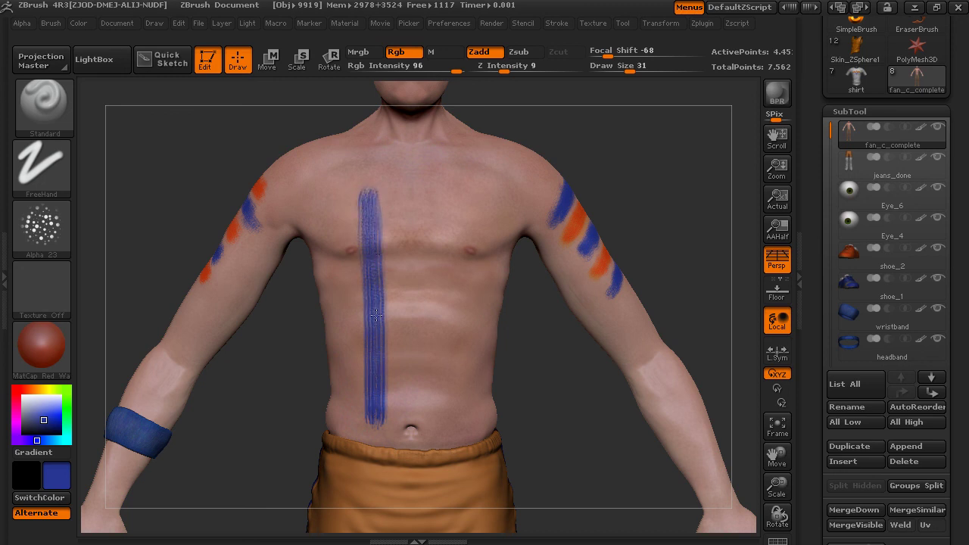
drag(376, 379, 371, 212)
mouse_move(659, 166)
alt+mouse_down()
mouse_move(697, 209)
mouse_move(708, 241)
alt+mouse_up()
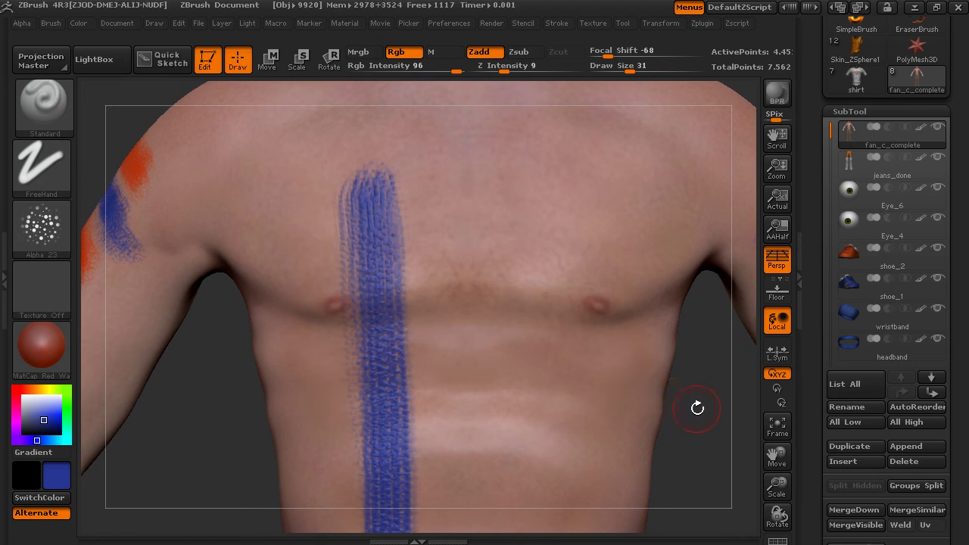
mouse_move(697, 409)
alt+mouse_down()
mouse_move(644, 242)
mouse_move(633, 248)
alt+mouse_up()
mouse_move(358, 202)
mouse_down()
mouse_move(428, 200)
mouse_move(397, 288)
mouse_move(435, 264)
mouse_move(398, 191)
mouse_move(381, 200)
mouse_move(401, 282)
mouse_move(458, 227)
mouse_move(356, 198)
mouse_move(364, 285)
mouse_up()
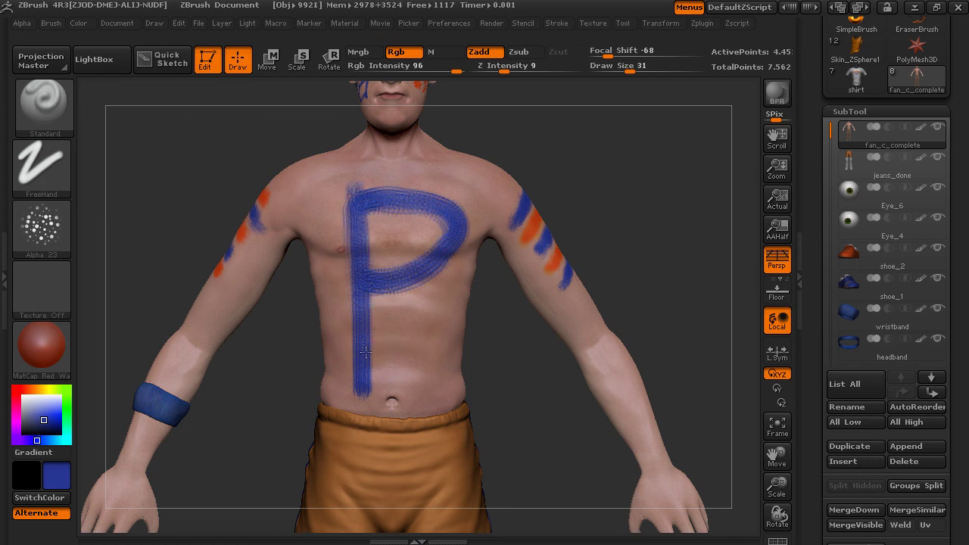
alt+drag(522, 392, 574, 253)
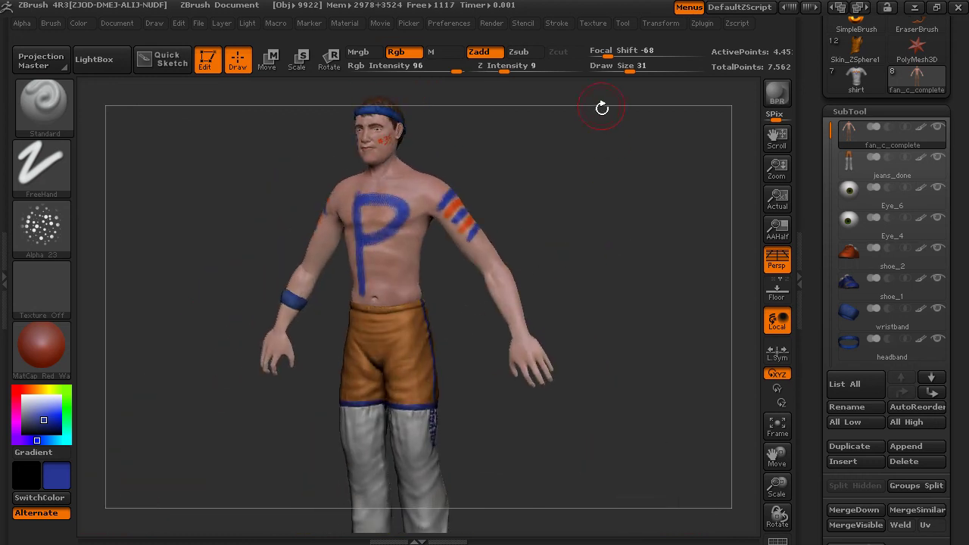
mouse_move(619, 214)
mouse_down()
mouse_move(519, 202)
mouse_move(634, 218)
mouse_up()
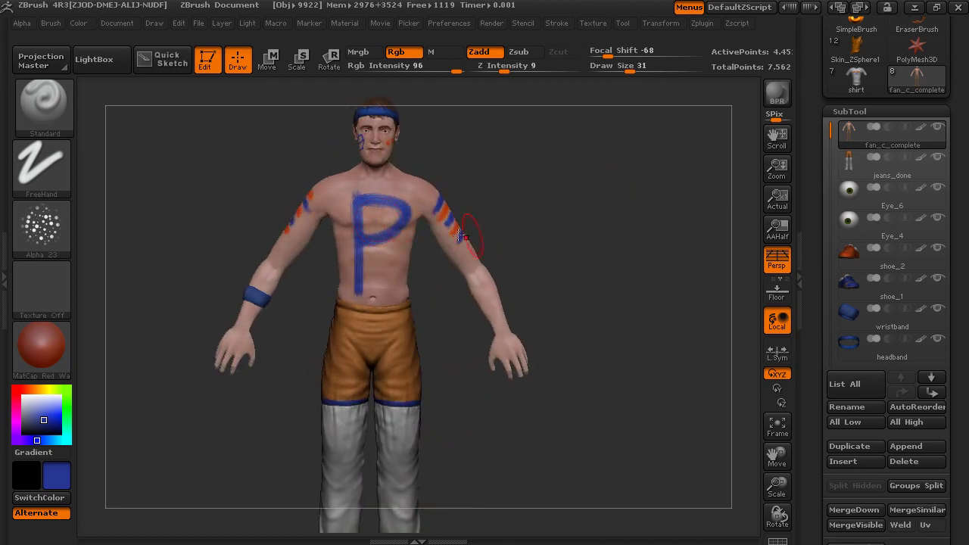